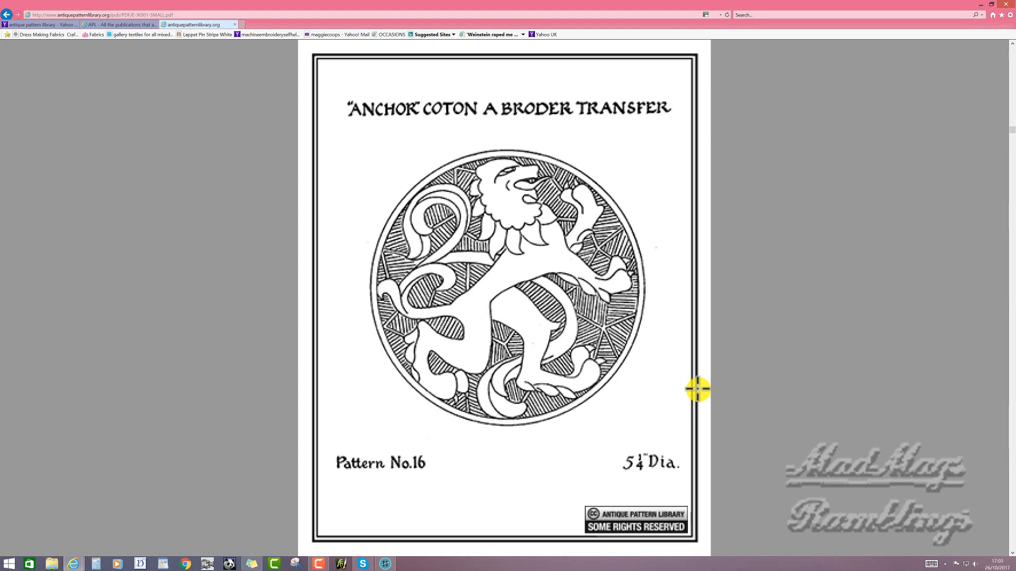
Look through the embroidery designs in the Anchor transfers PDF from Pattern No. 16 through Pattern No. 101.
scroll(697, 390, "down", 3)
scroll(697, 390, "down", 3)
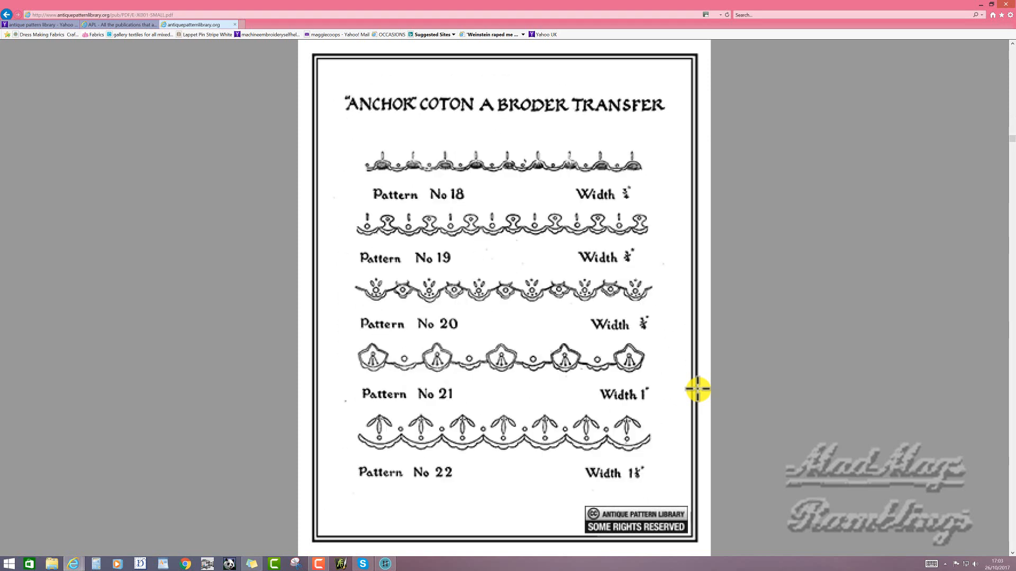
scroll(697, 390, "down", 3)
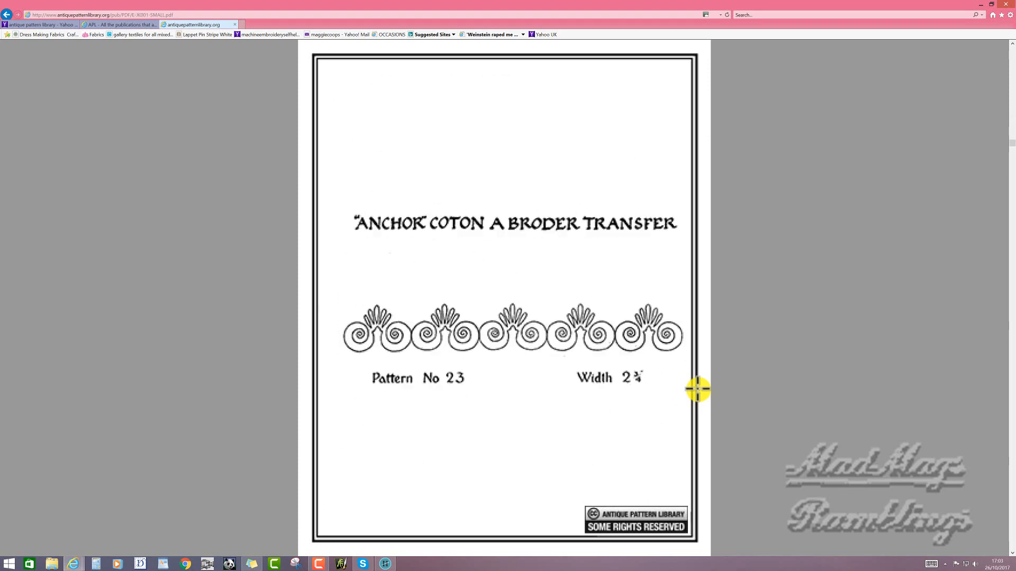
scroll(697, 390, "down", 3)
scroll(697, 390, "down", 3)
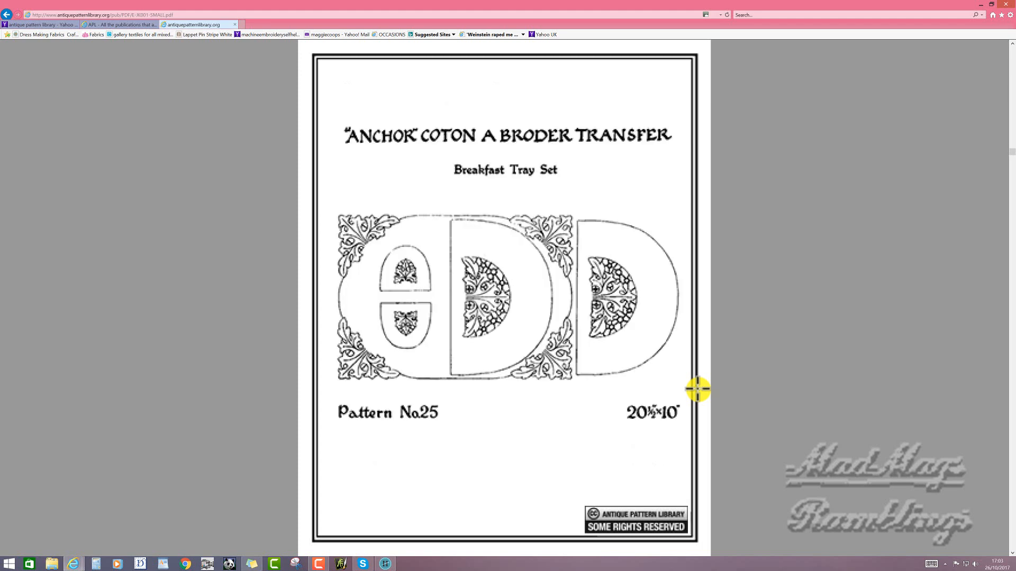
scroll(697, 390, "down", 3)
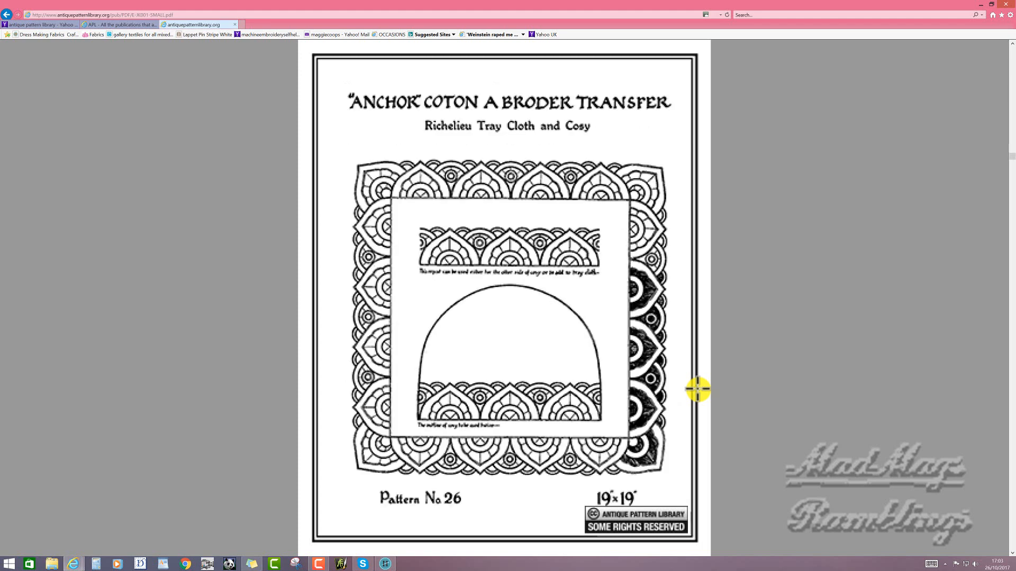
scroll(697, 390, "down", 3)
scroll(697, 389, "down", 3)
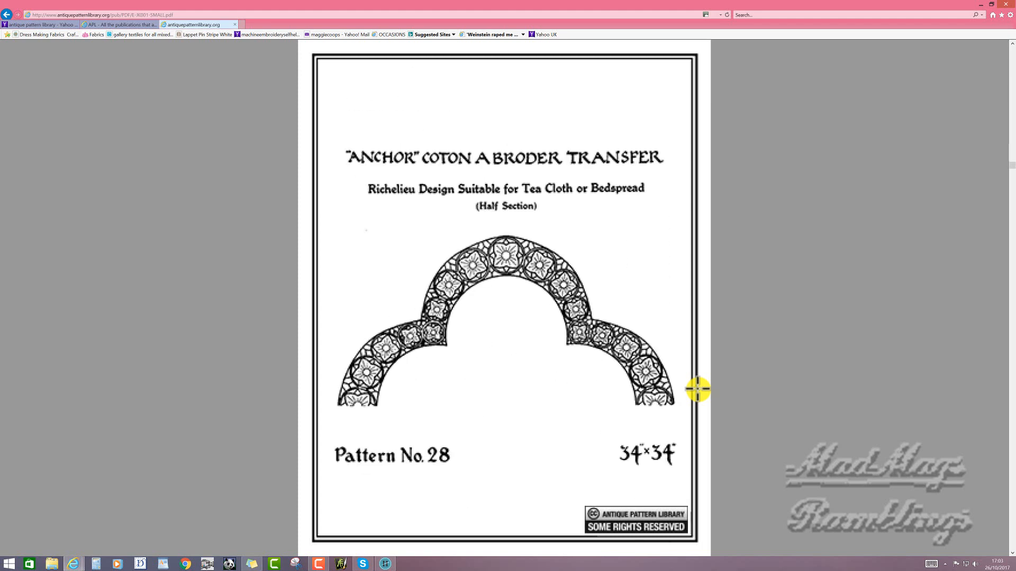
scroll(697, 390, "down", 3)
scroll(697, 390, "down", 3)
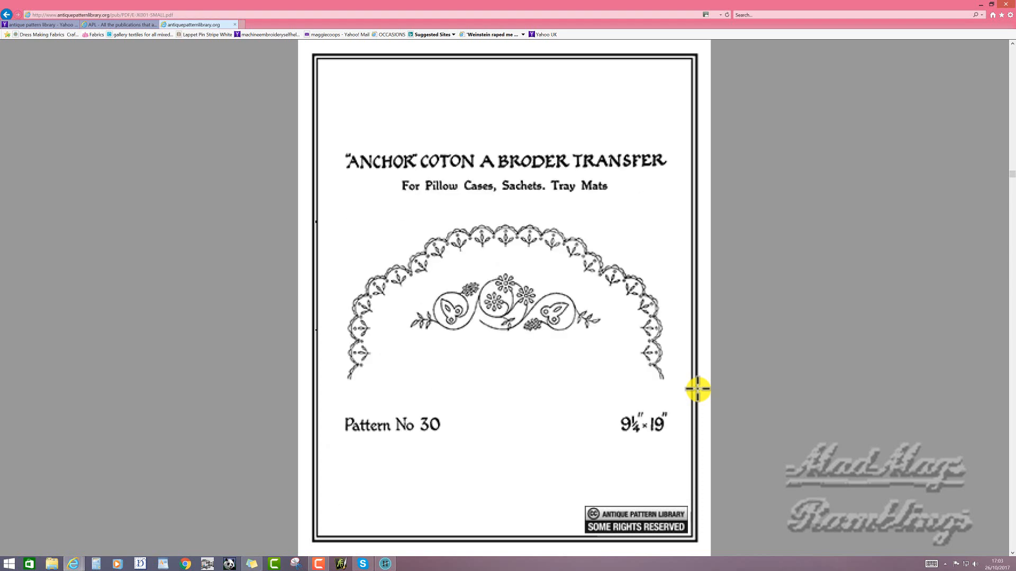
scroll(697, 390, "down", 3)
scroll(697, 390, "down", 3)
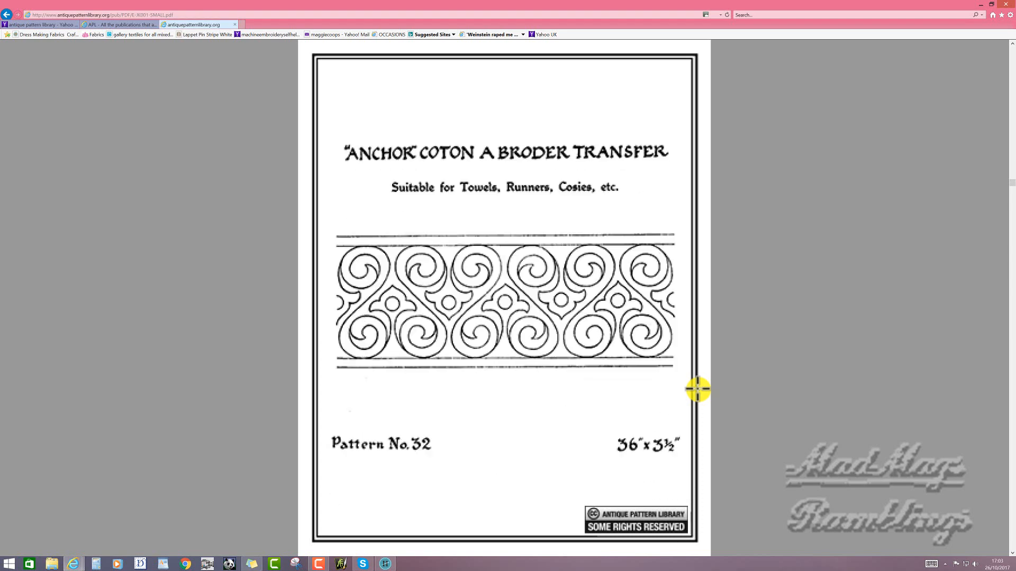
scroll(697, 390, "down", 3)
scroll(698, 390, "down", 3)
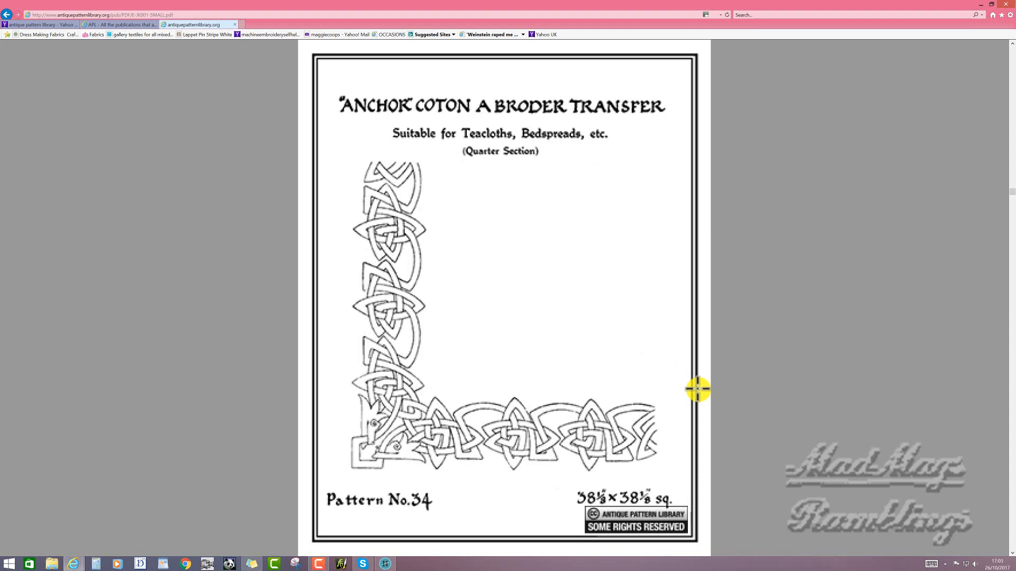
scroll(697, 390, "down", 9)
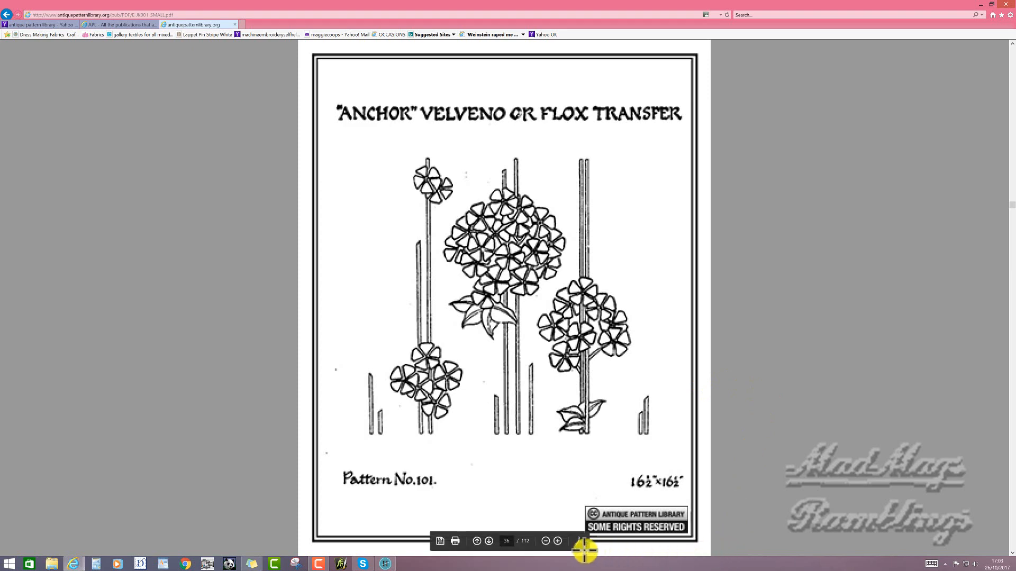
Try to save the PDF as E-JK001-SMALL.pdf in the nested antique pattern library folder on New Volume (D:), declining to replace the existing copy.
left_click(511, 542)
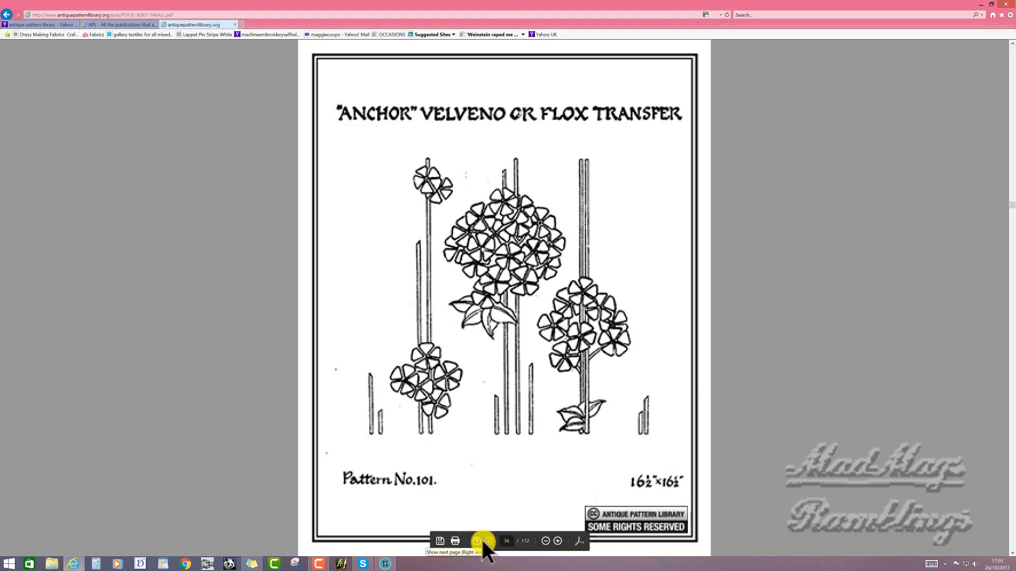
left_click(440, 541)
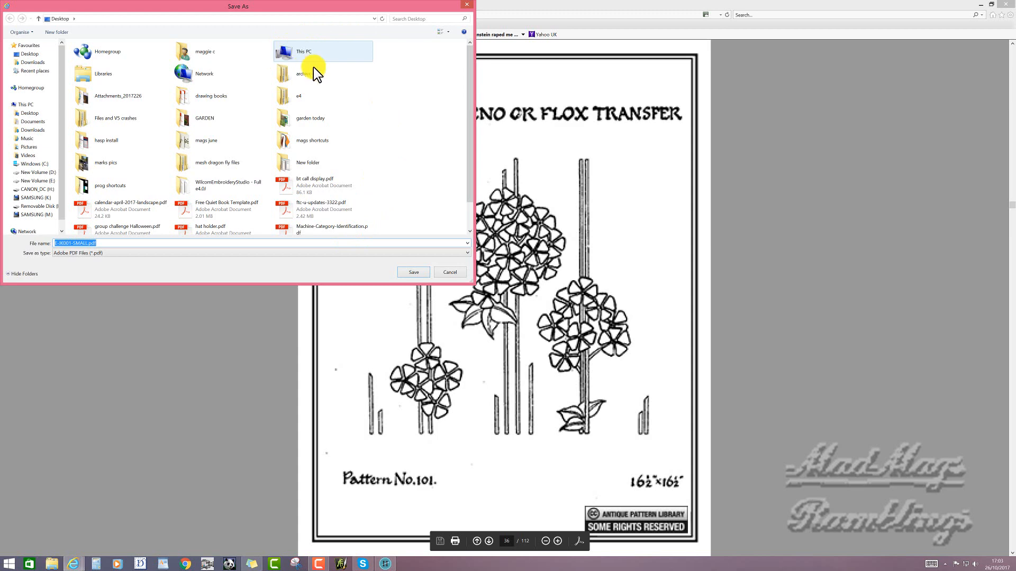
left_click(36, 172)
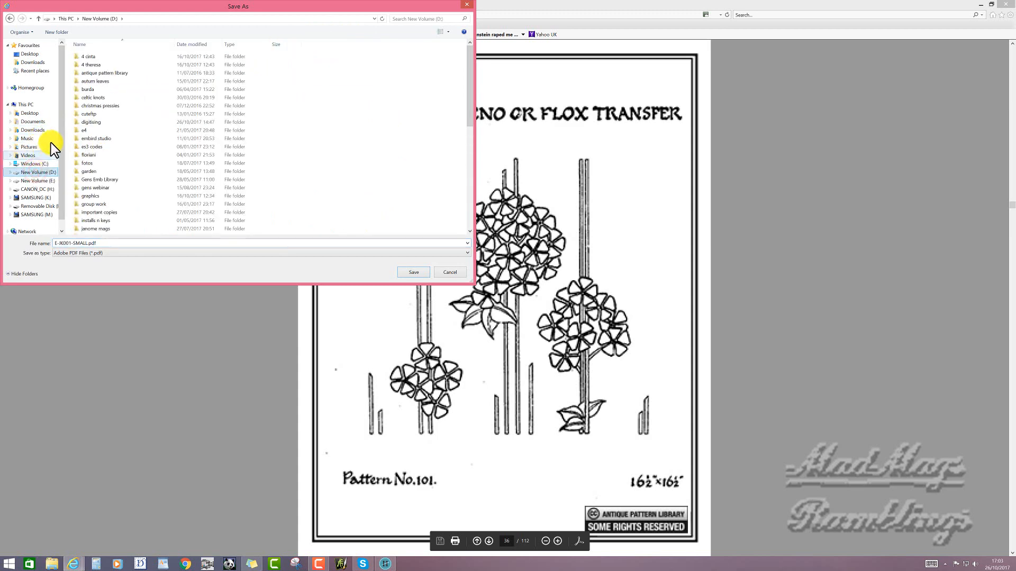
double_click(105, 72)
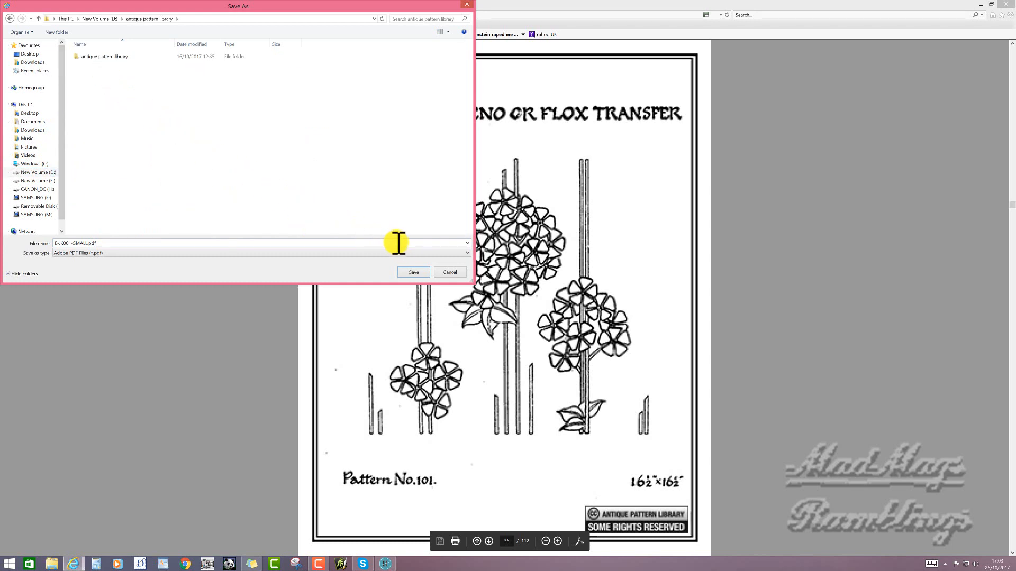
key("Return")
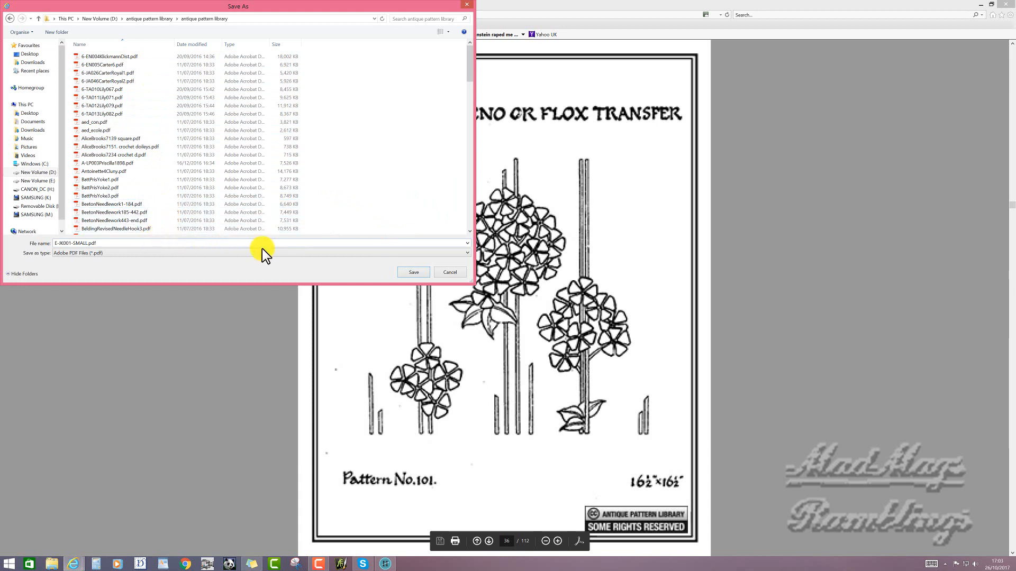
left_click(416, 272)
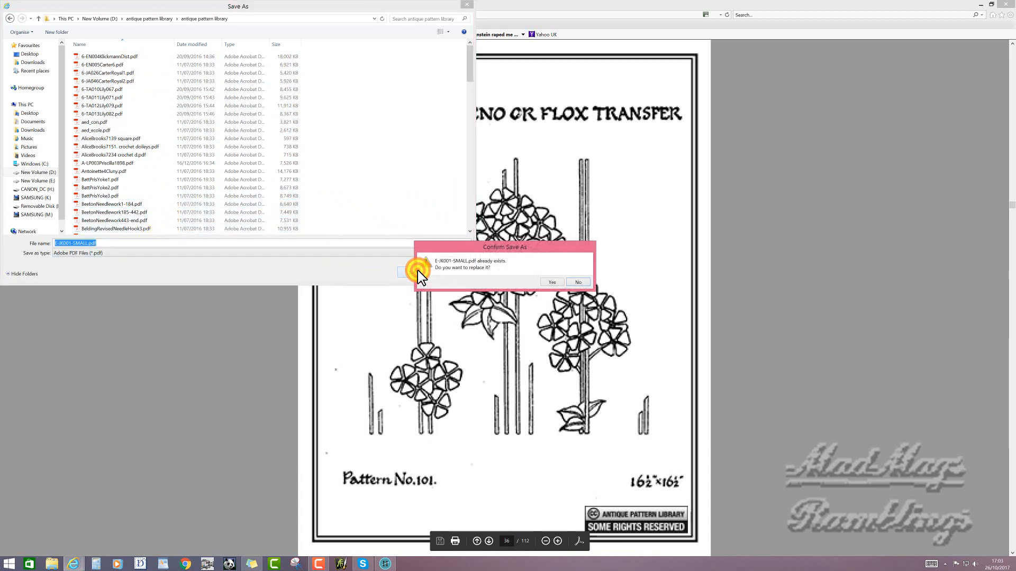
left_click(576, 282)
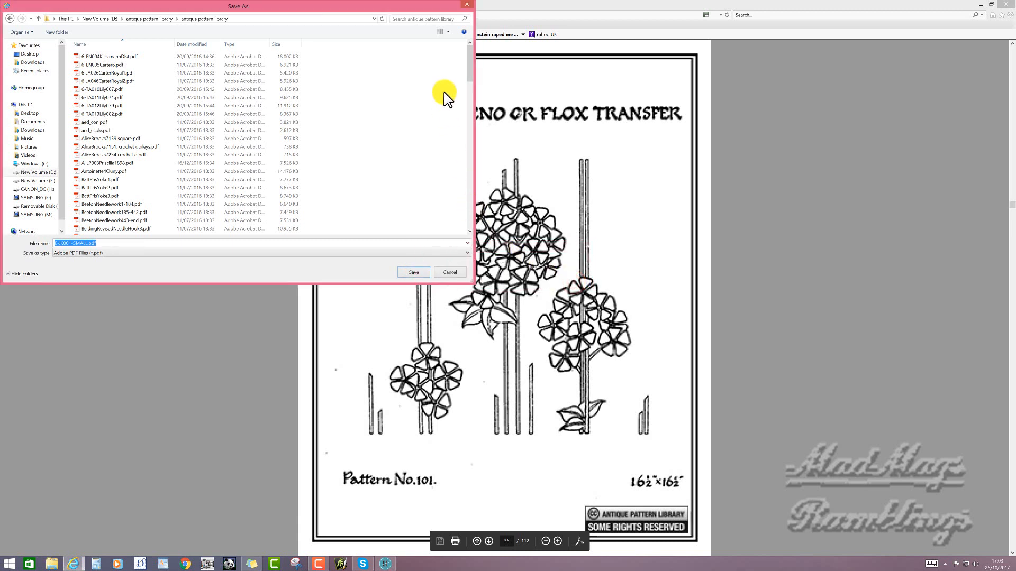
left_click(466, 4)
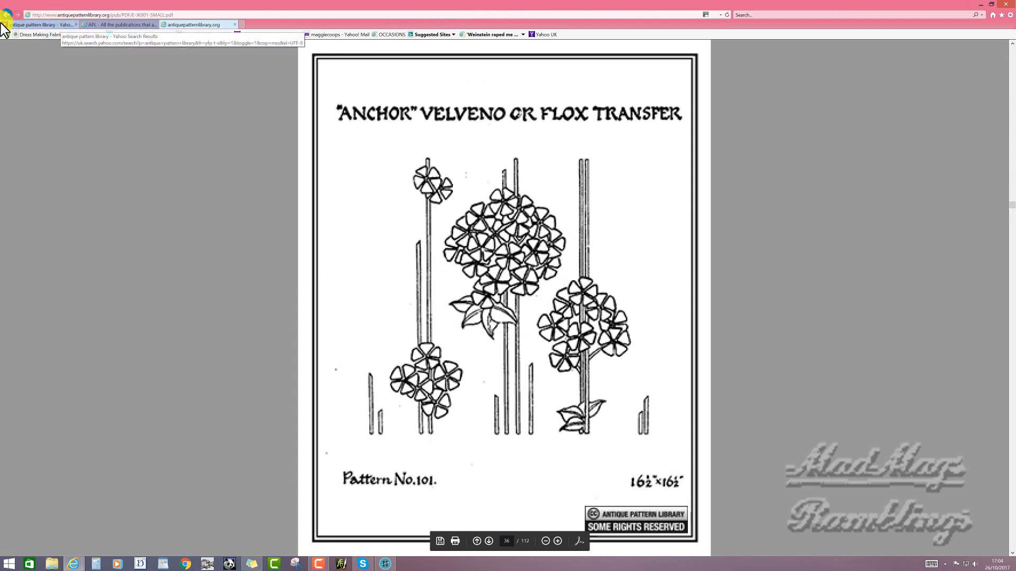
Close the Anchor transfers PDF and return to the beginning of the Antique Pattern Library catalog.
left_click(235, 25)
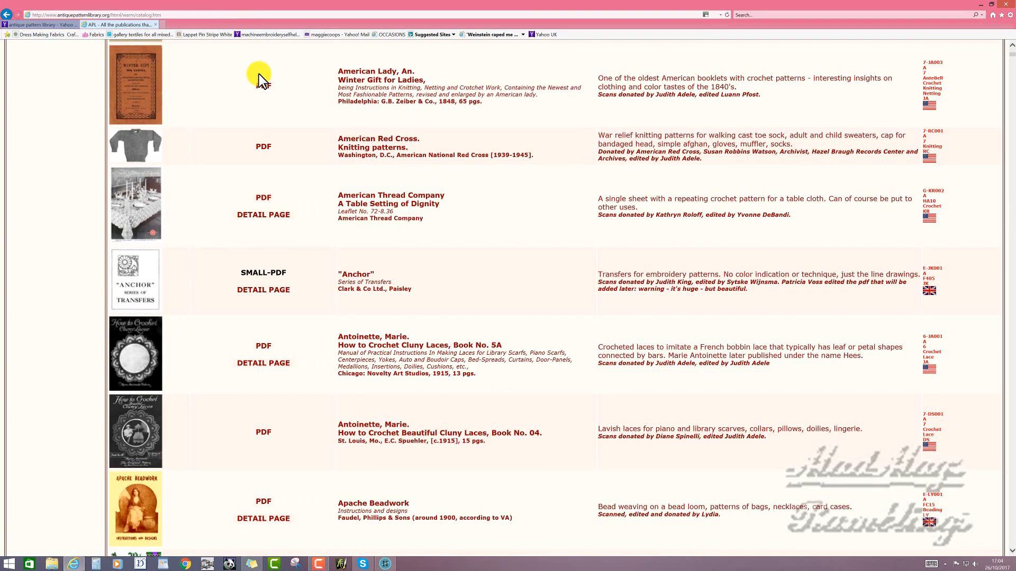
scroll(258, 74, "up", 5)
scroll(258, 74, "up", 3)
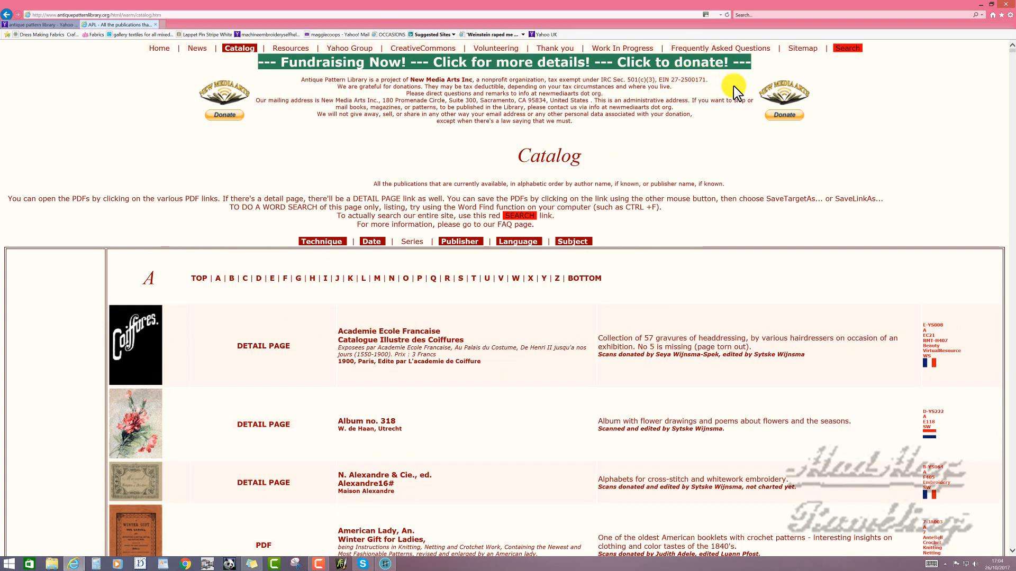
Browse the catalog's A and B listings, examining the titles, descriptions and available PDF or detail page links.
scroll(297, 139, "down", 3)
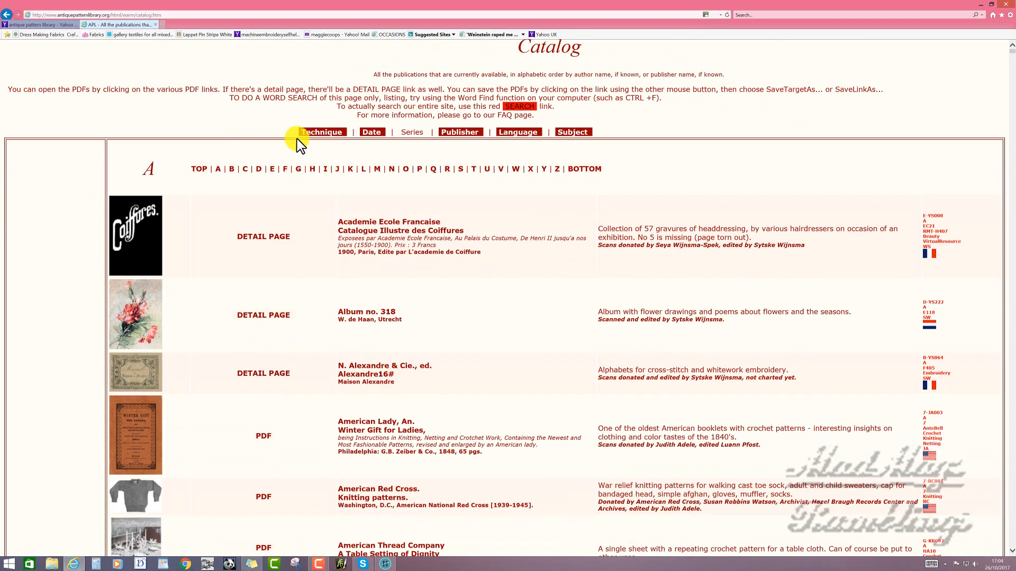
scroll(297, 138, "down", 3)
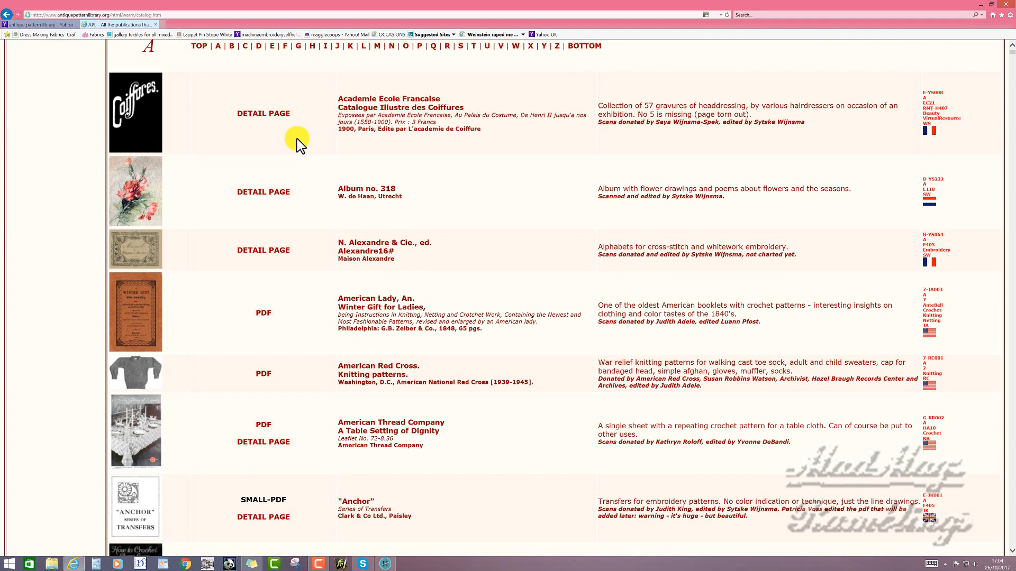
scroll(297, 139, "down", 2)
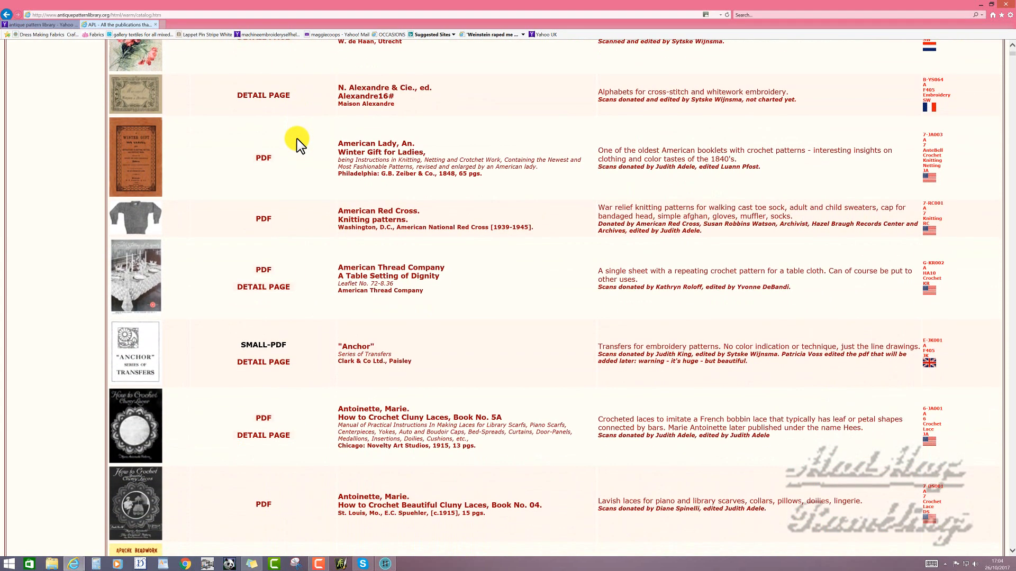
scroll(296, 139, "down", 2)
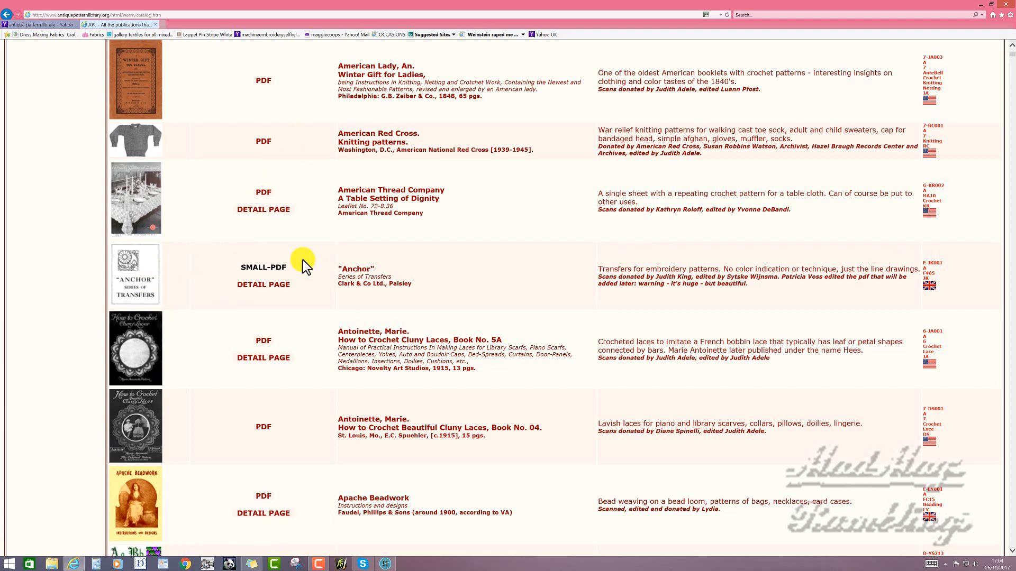
scroll(302, 260, "down", 4)
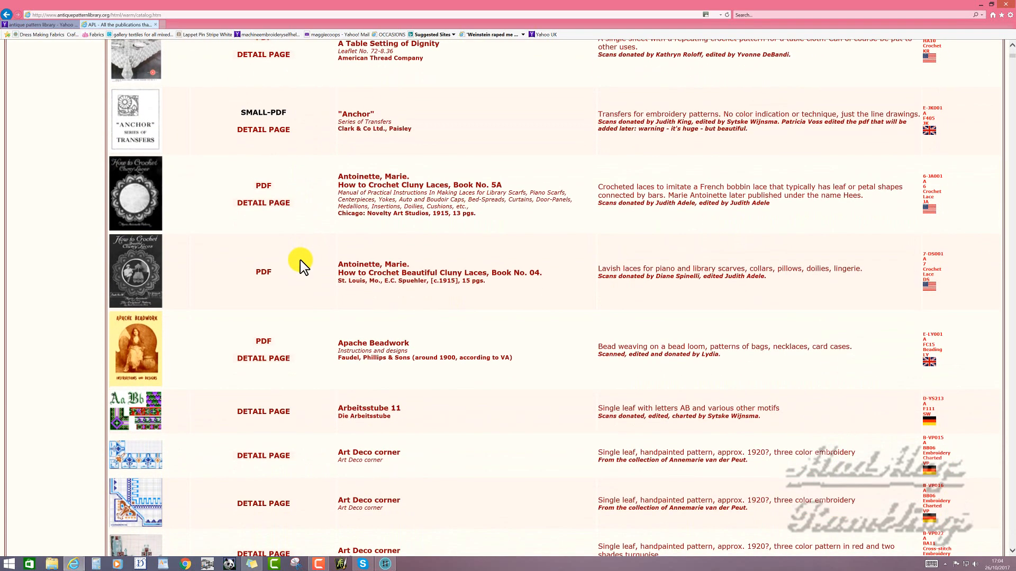
scroll(299, 261, "down", 4)
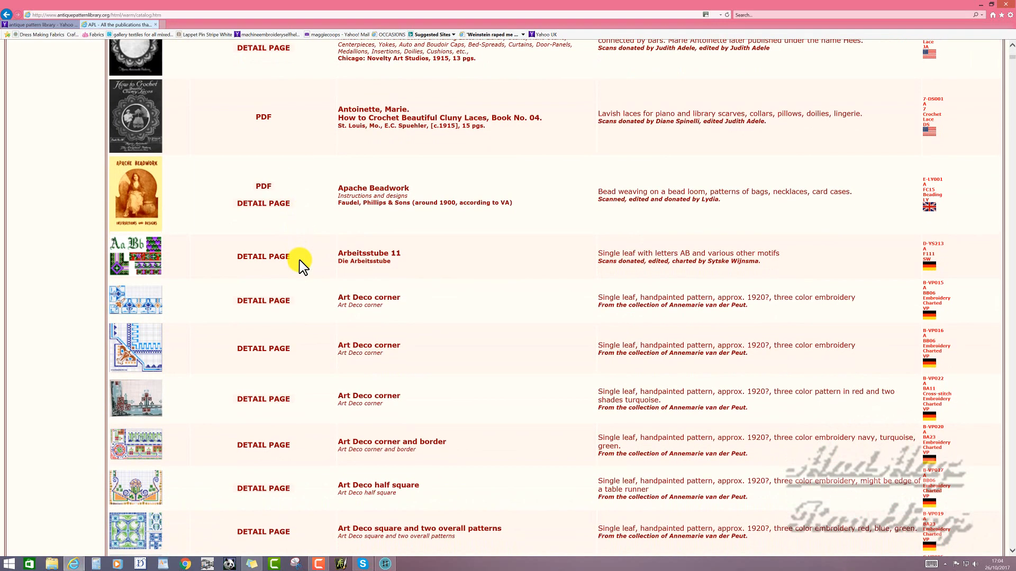
scroll(300, 260, "down", 10)
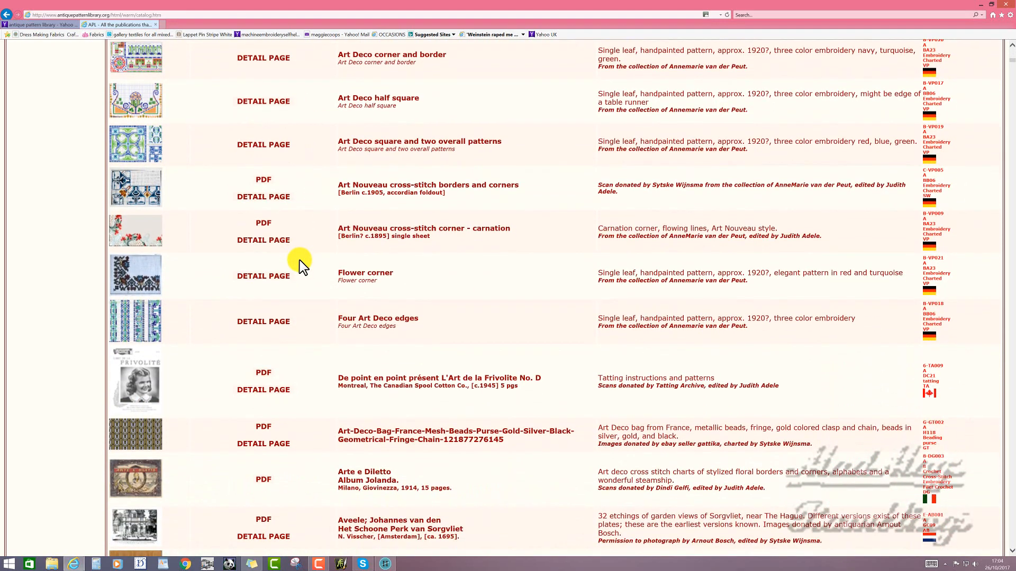
scroll(299, 260, "down", 4)
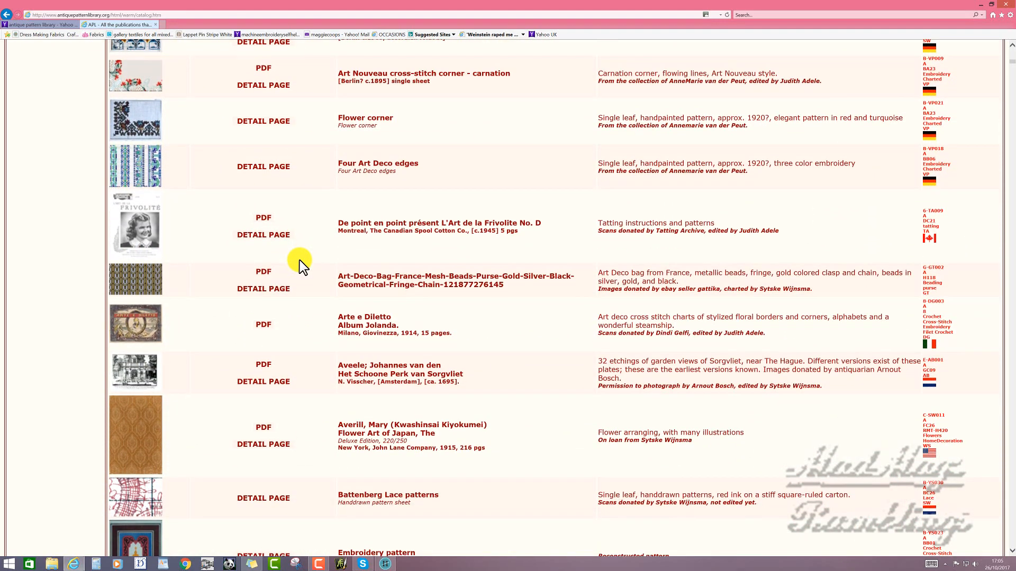
scroll(300, 260, "down", 6)
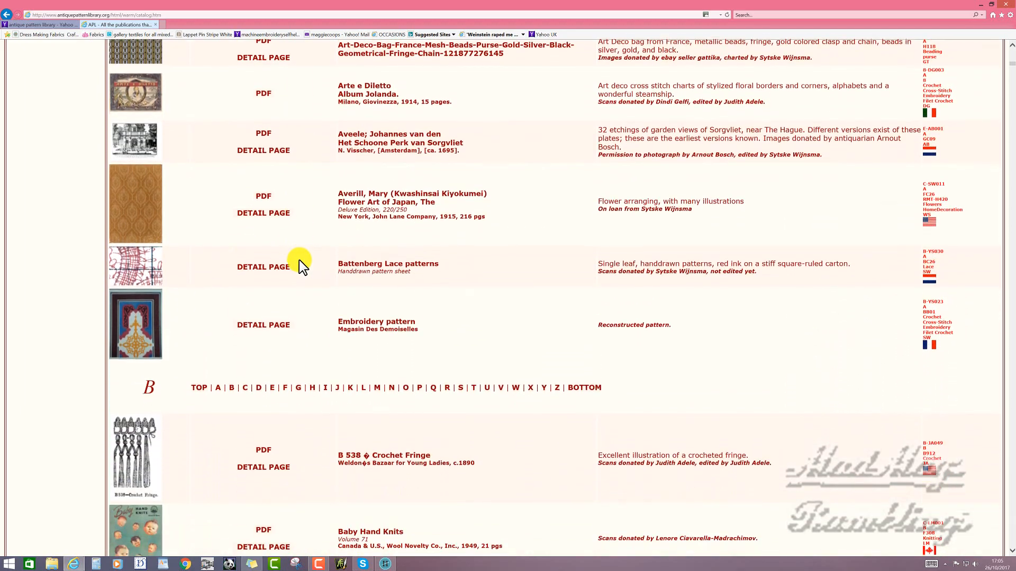
scroll(299, 259, "down", 4)
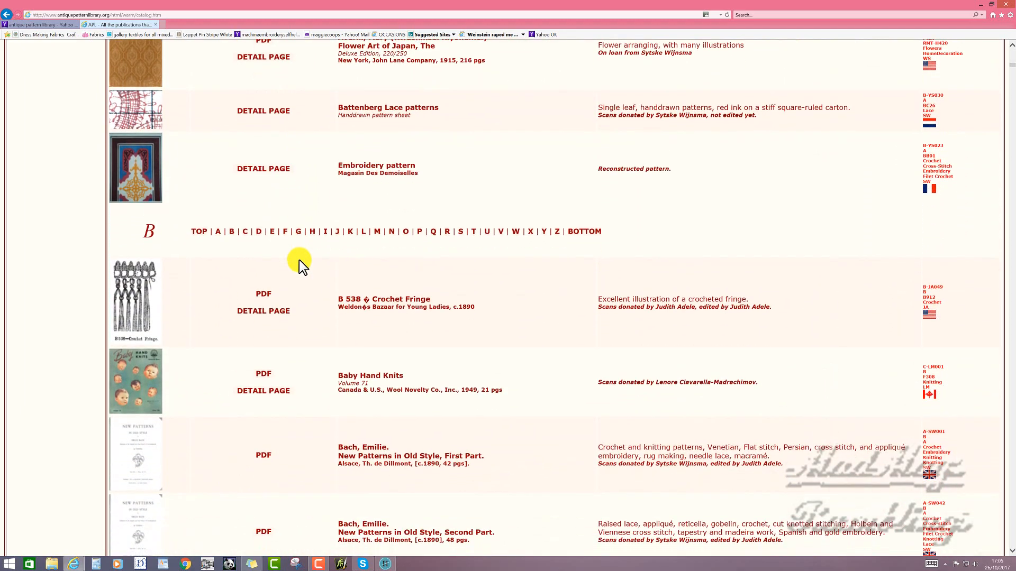
scroll(299, 259, "down", 5)
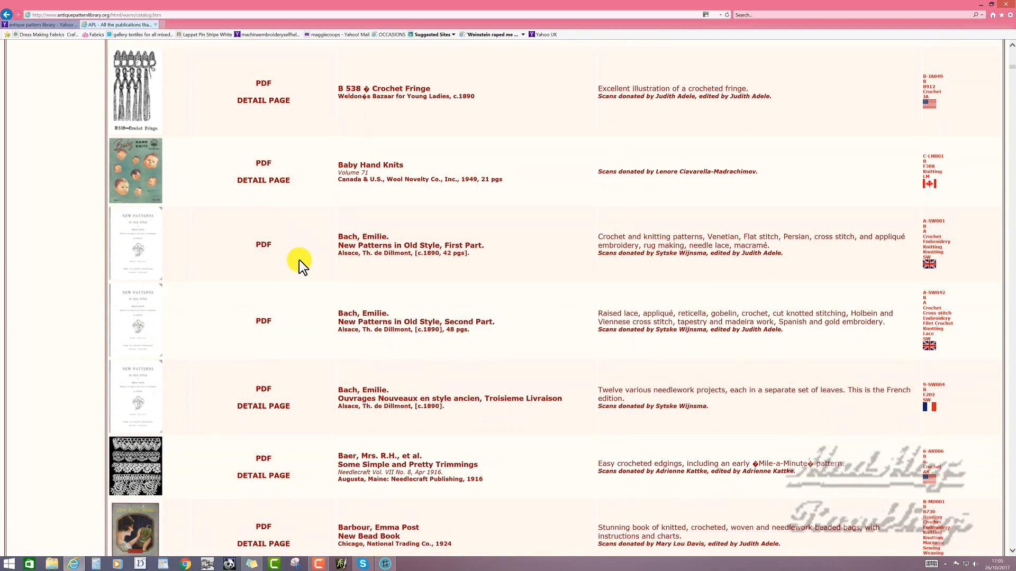
scroll(300, 260, "down", 2)
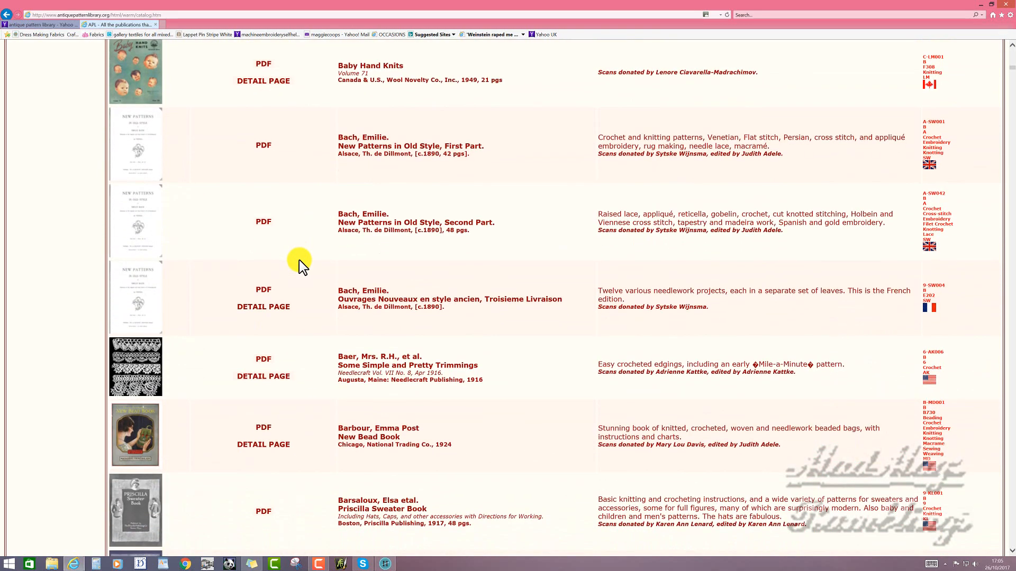
scroll(299, 259, "down", 2)
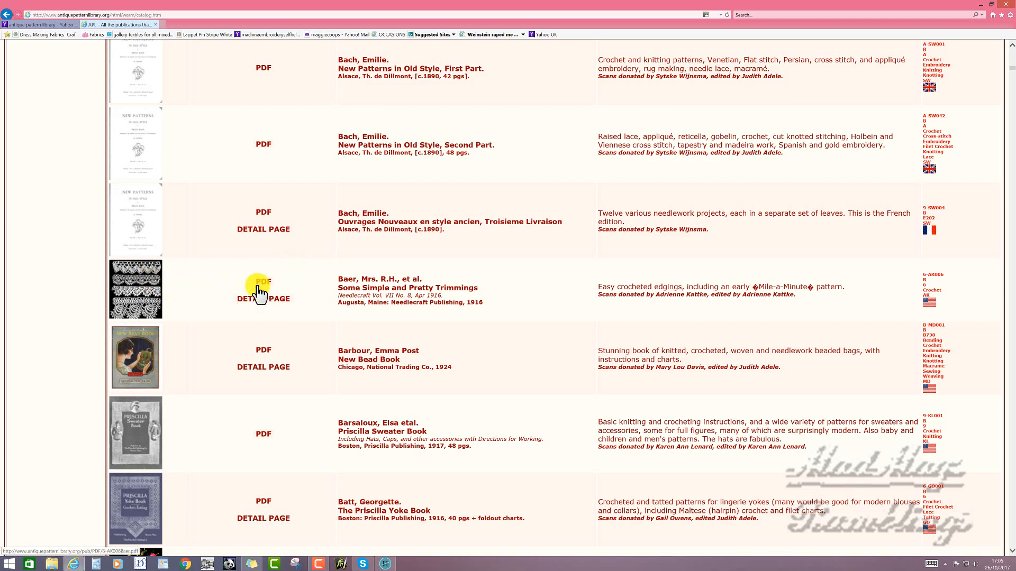
scroll(259, 293, "down", 5)
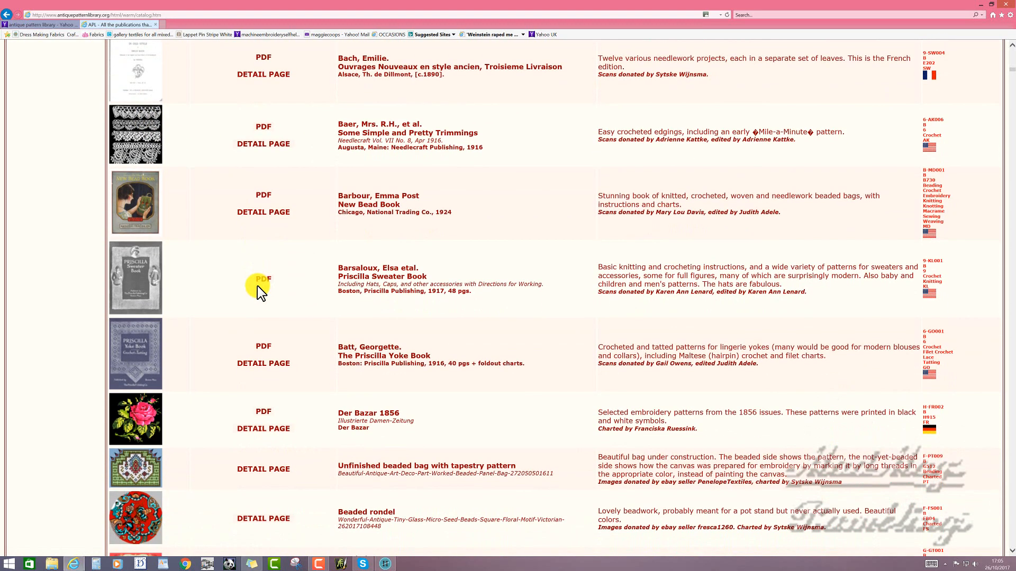
scroll(259, 293, "down", 1)
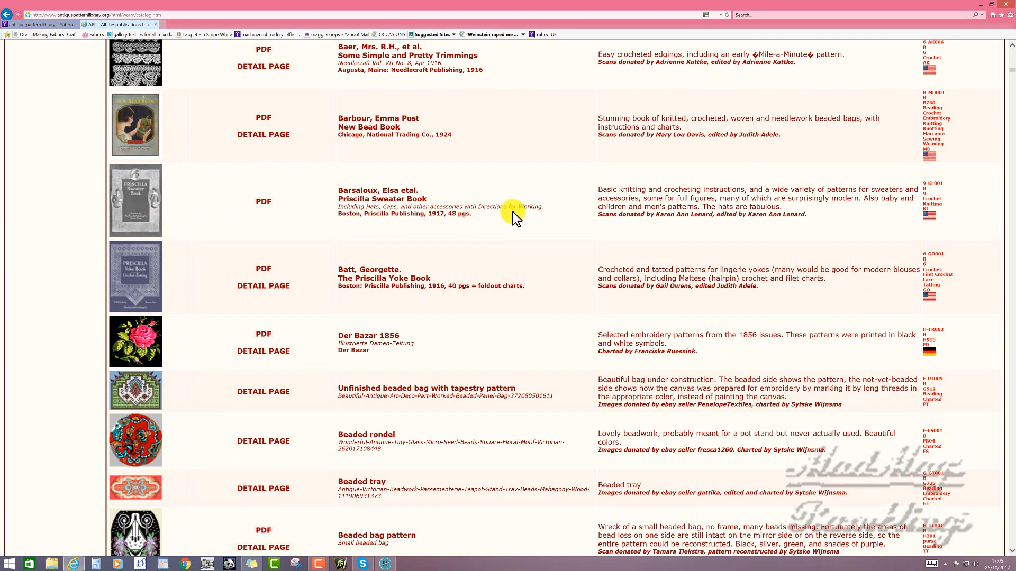
scroll(465, 208, "down", 7)
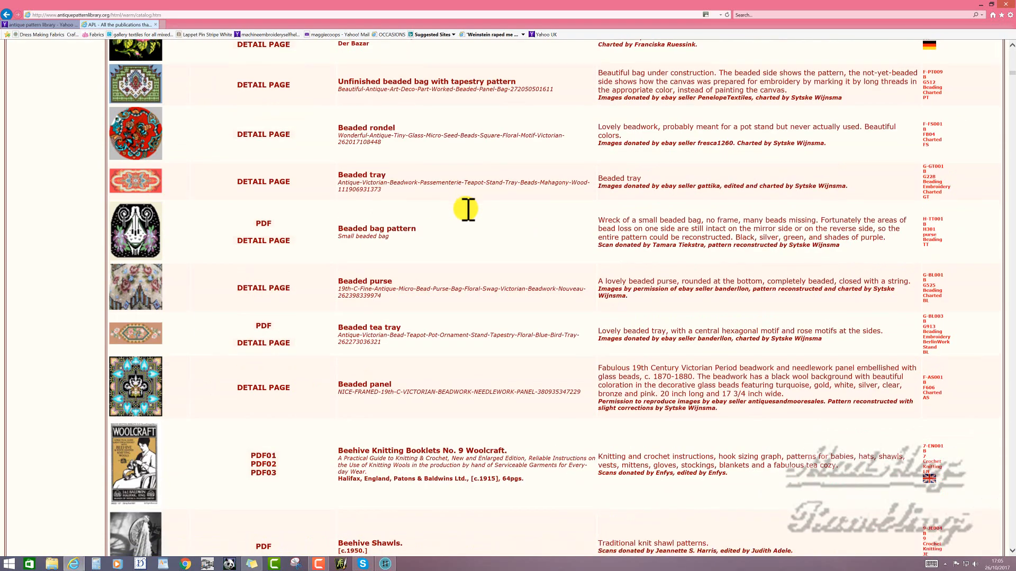
Look through the catalog's remaining B listings and open the PDF of Briggs & Co.'s Patent Transferring Papers.
scroll(465, 209, "down", 4)
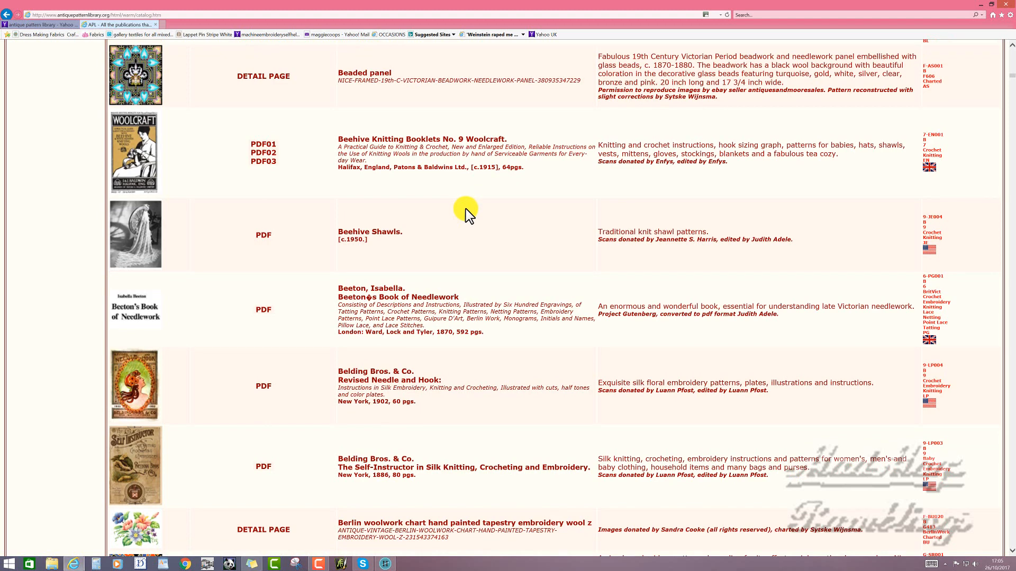
scroll(465, 208, "down", 4)
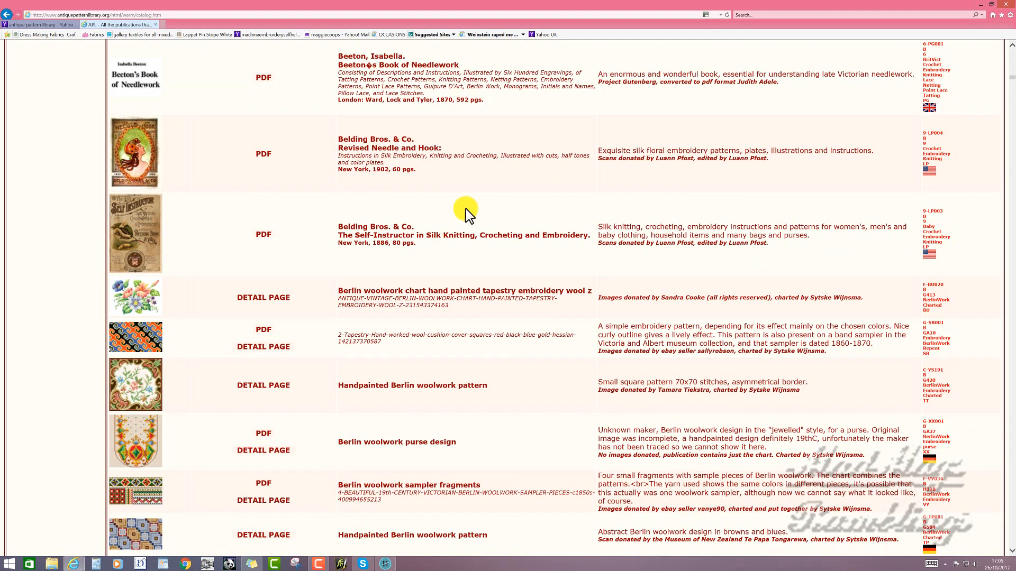
scroll(465, 209, "down", 3)
scroll(466, 208, "down", 5)
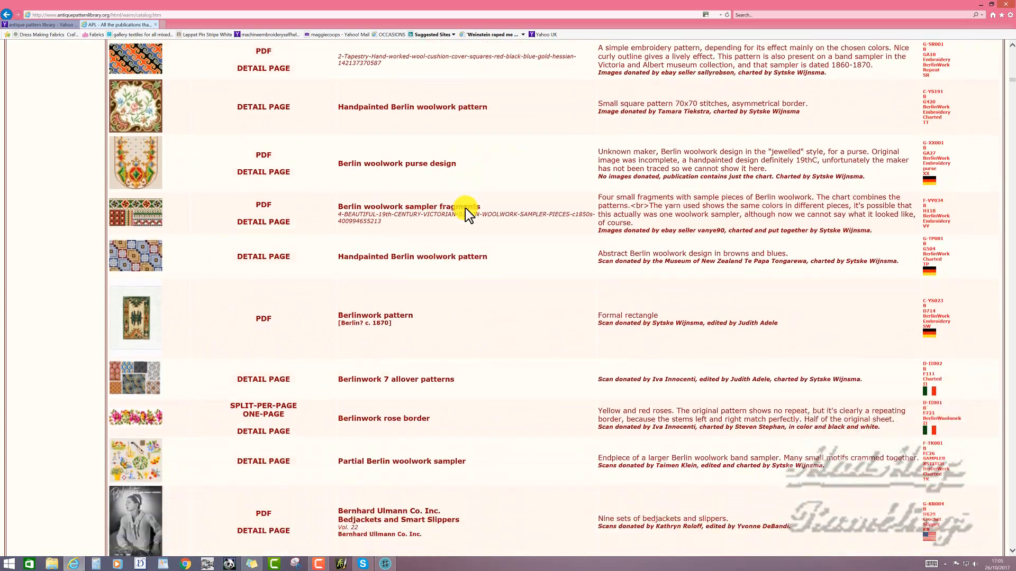
scroll(465, 208, "down", 5)
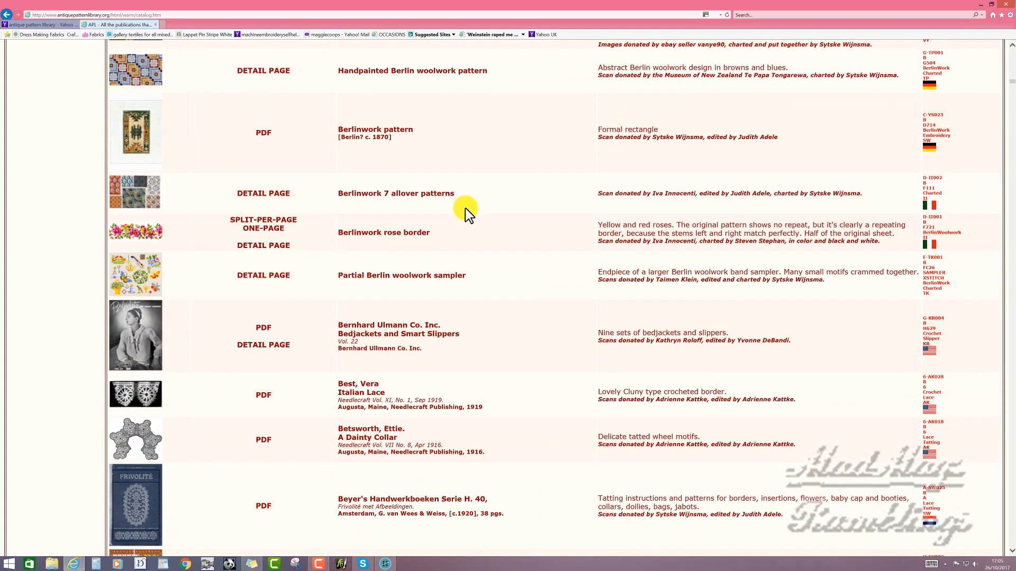
scroll(465, 208, "down", 8)
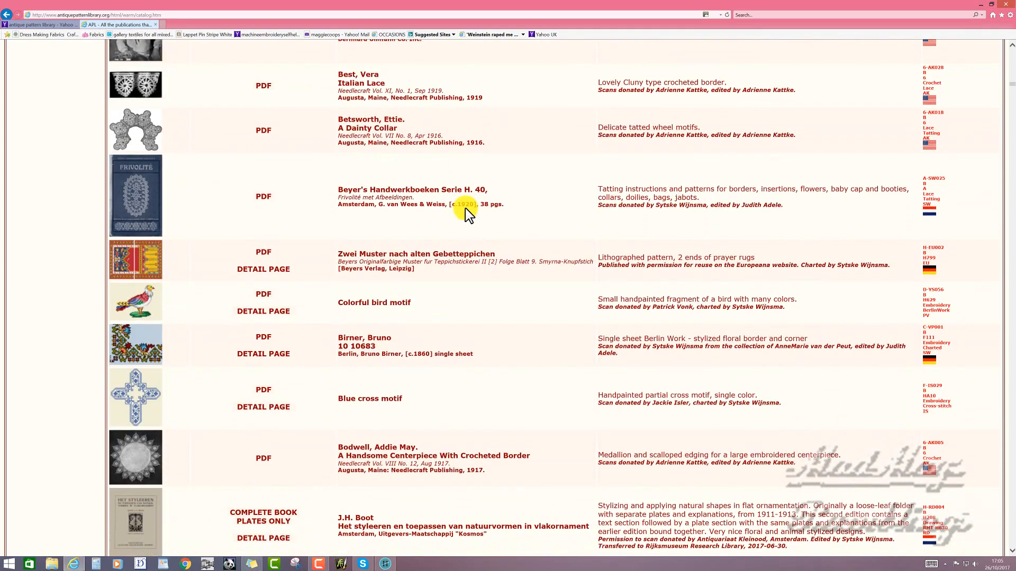
scroll(465, 208, "down", 6)
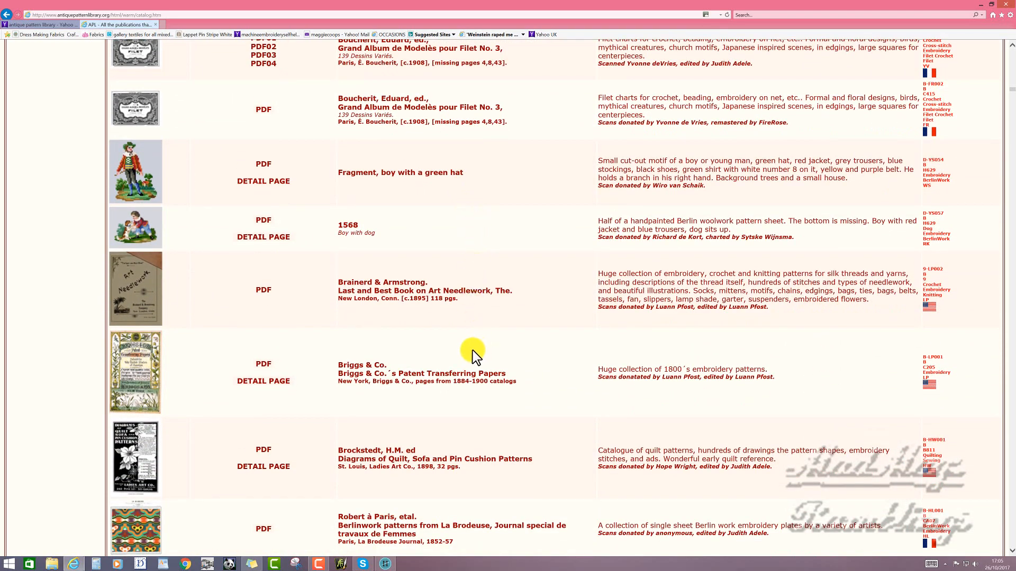
left_click(262, 366)
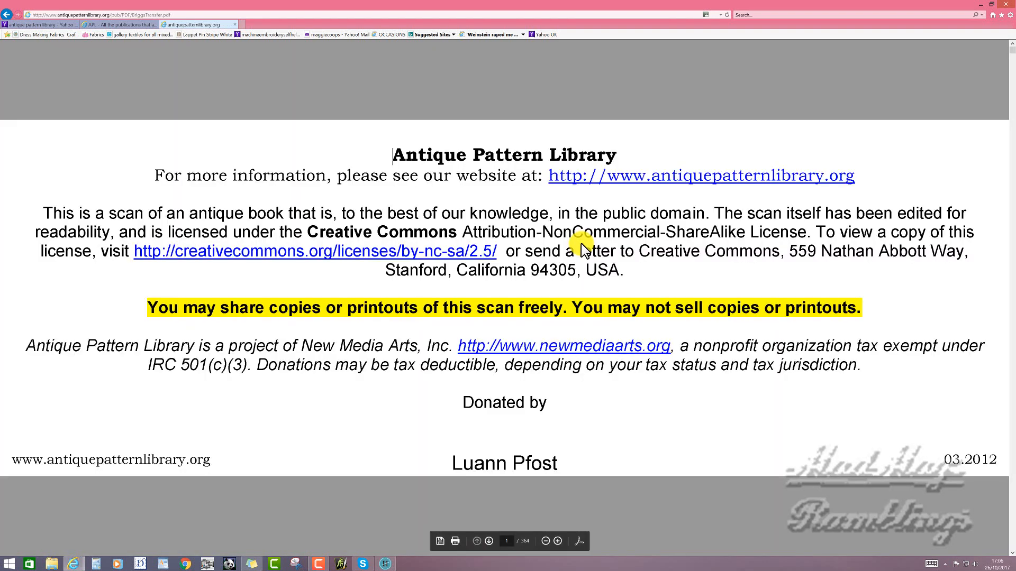
Look through the Briggs PDF's notice, index and scallop edging designs up to No. 89 on page 17.
left_click(489, 541)
left_click(488, 541)
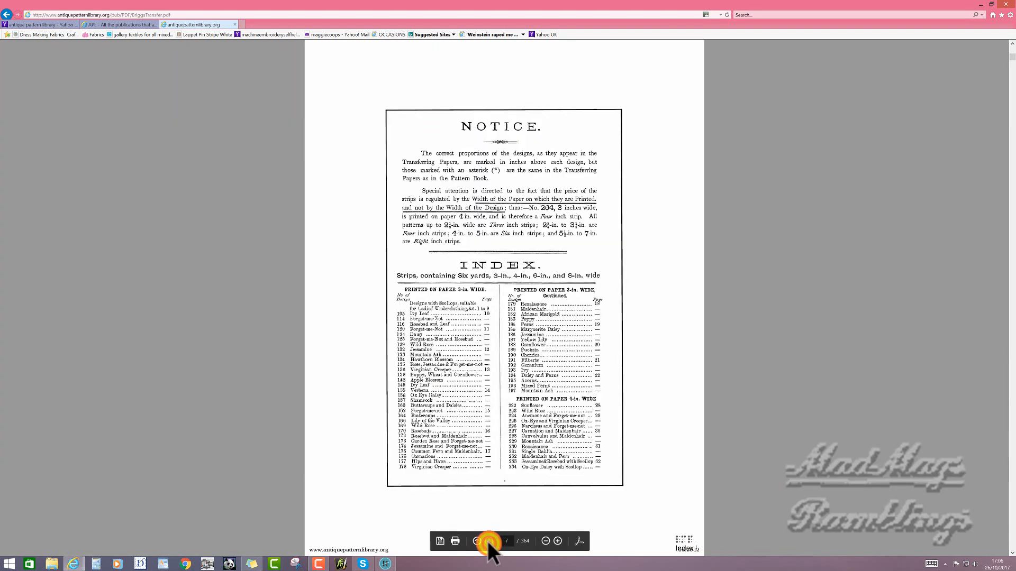
left_click(487, 541)
left_click(488, 541)
left_click(488, 541)
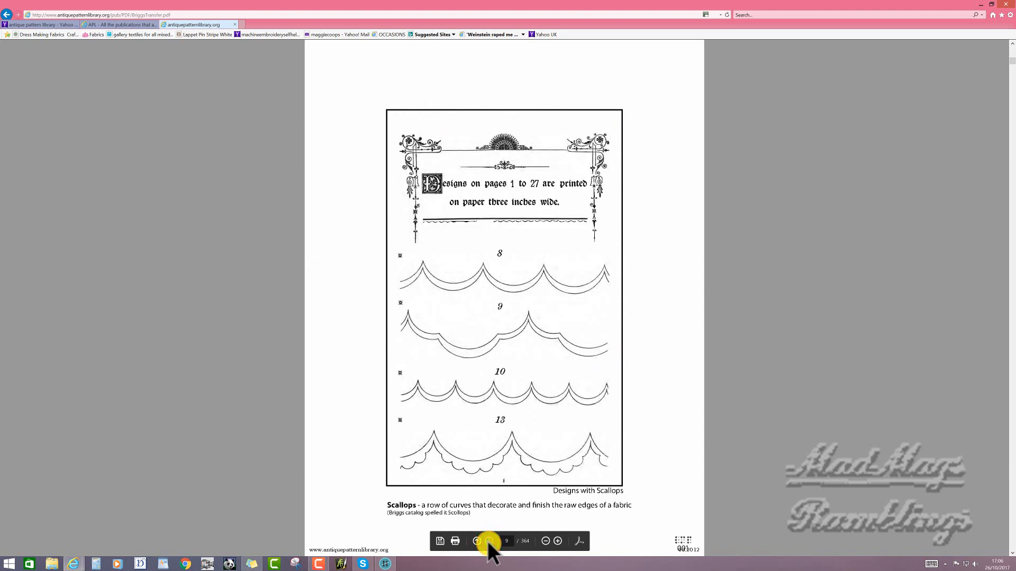
left_click(487, 542)
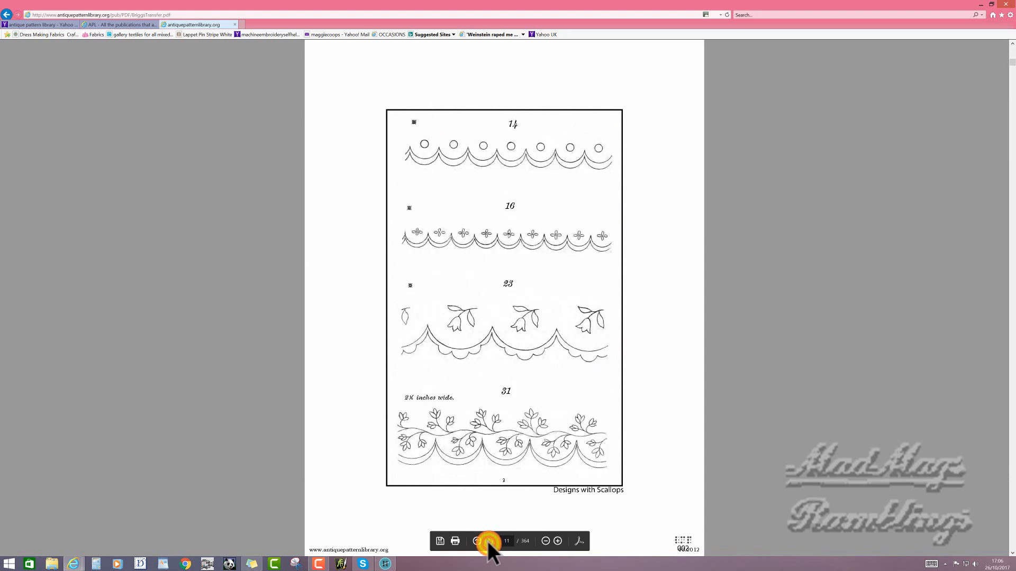
left_click(487, 541)
left_click(488, 541)
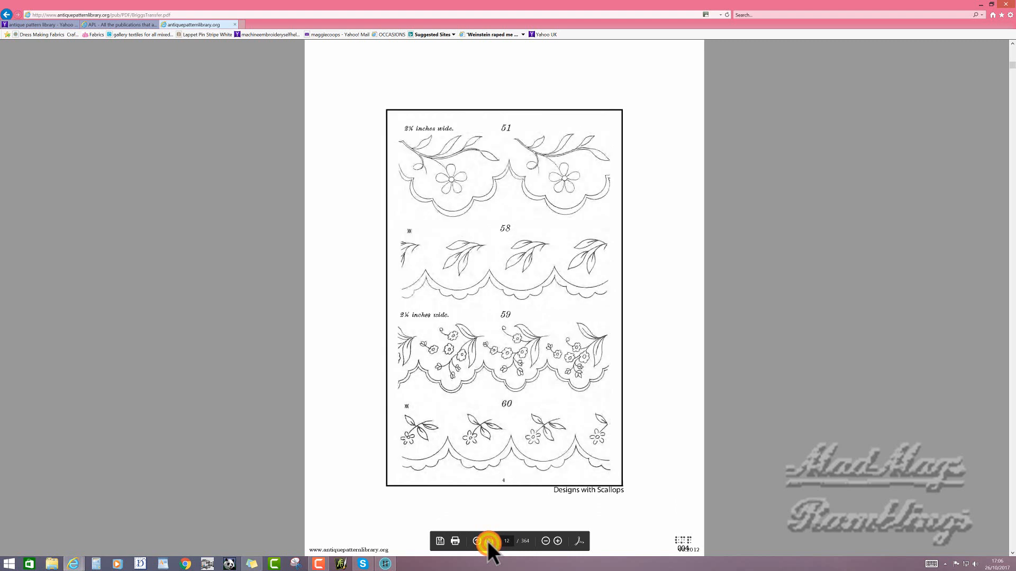
left_click(488, 541)
left_click(487, 541)
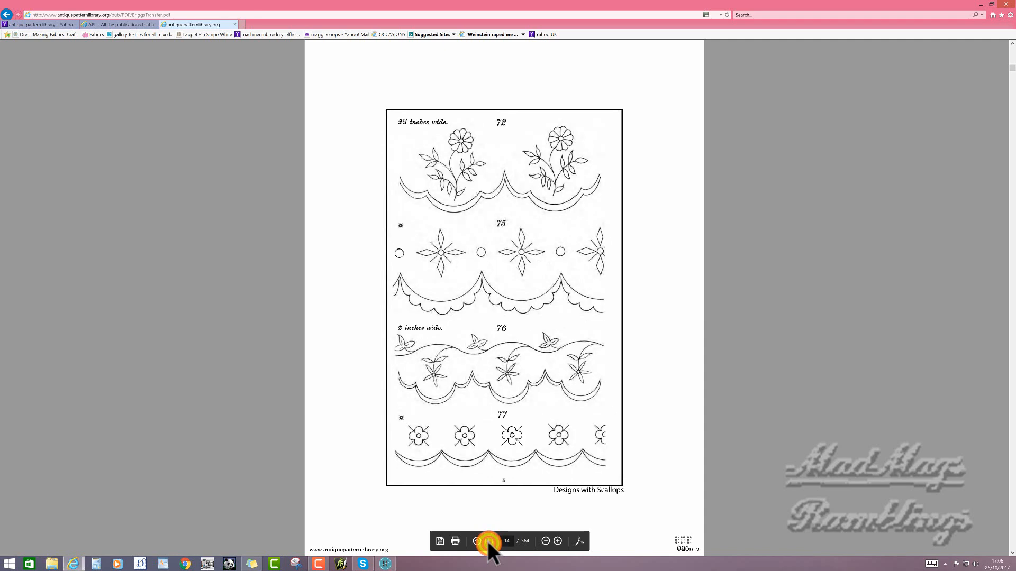
left_click(488, 541)
left_click(488, 541)
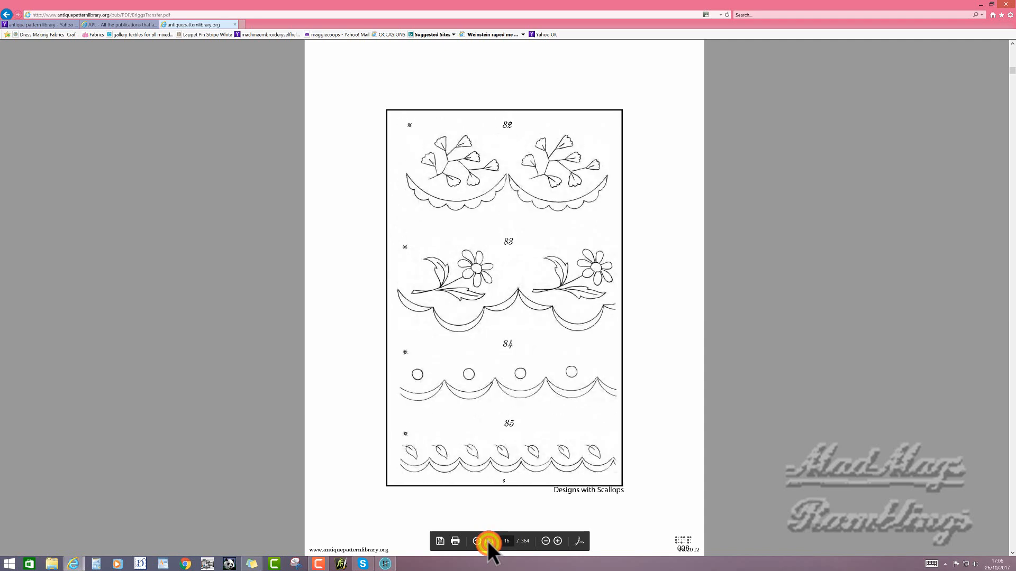
left_click(487, 541)
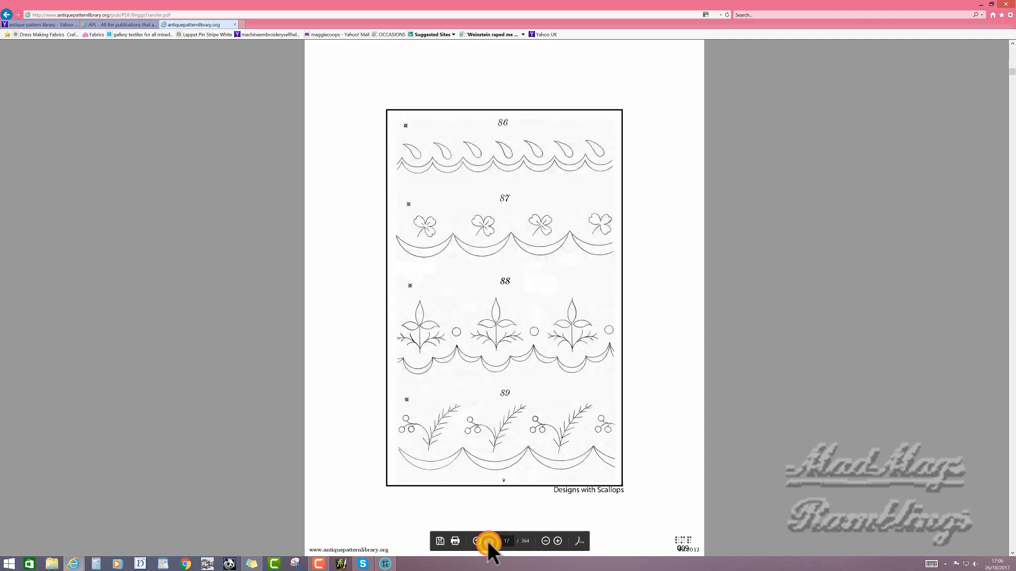
Look through the three-inch floral repeating border designs, including daisies, shamrocks, carnations and cherries, on the pages that follow.
left_click(487, 542)
left_click(487, 542)
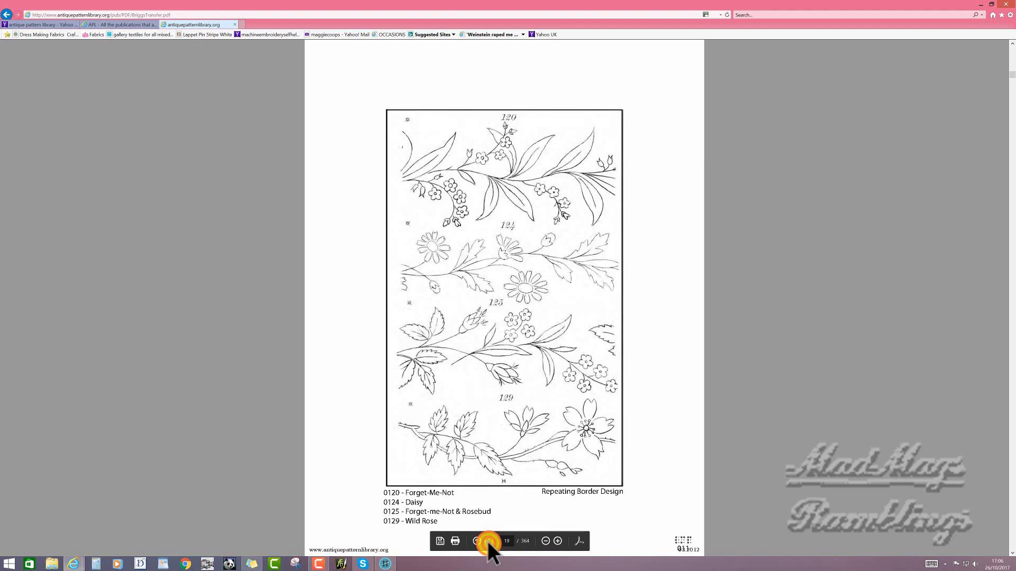
left_click(487, 541)
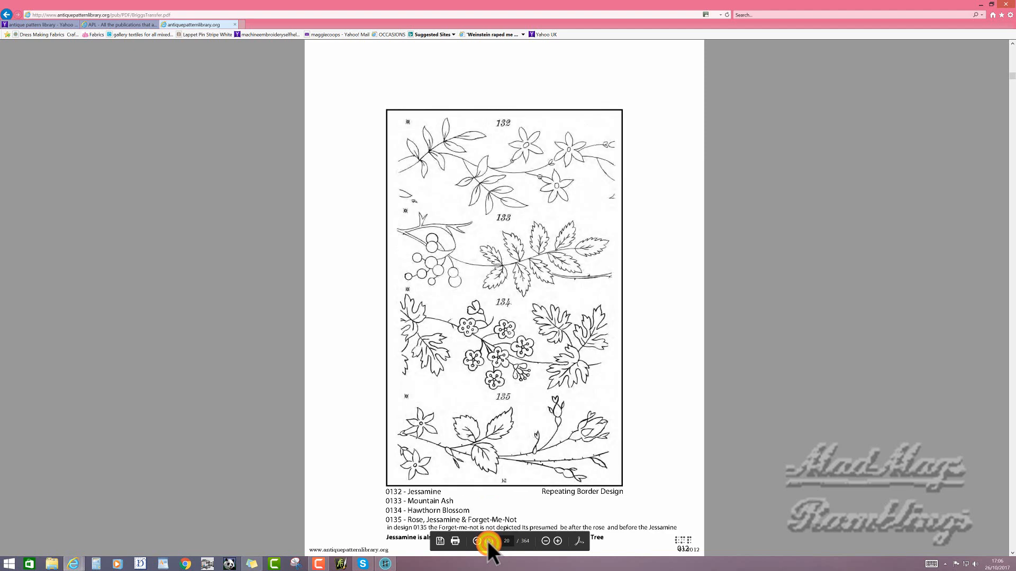
left_click(487, 542)
left_click(487, 542)
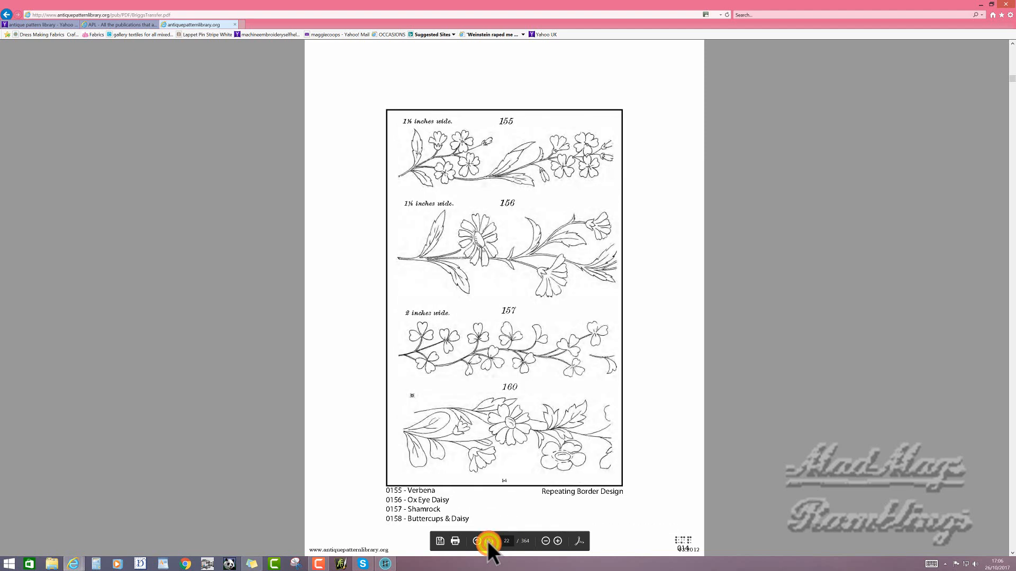
left_click(488, 542)
left_click(487, 542)
left_click(487, 541)
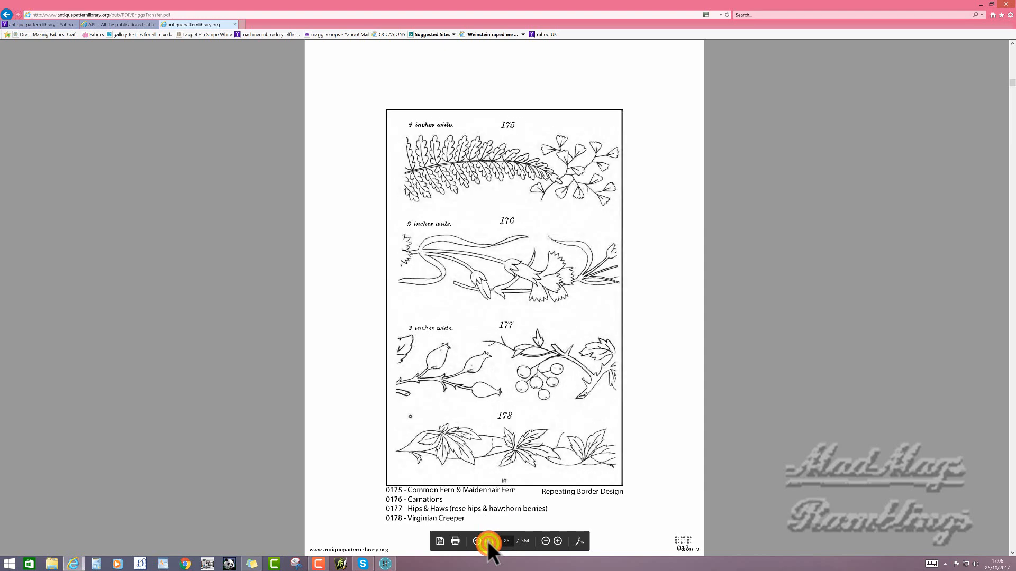
left_click(488, 541)
left_click(487, 541)
left_click(487, 541)
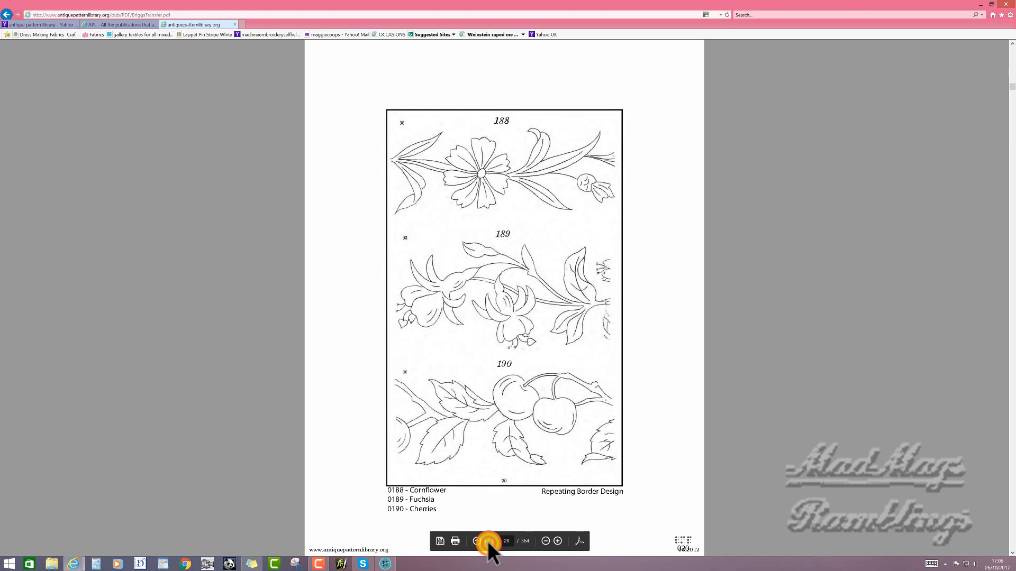
left_click(487, 542)
left_click(487, 541)
Examine the Designs for Braiding section from No. 19 through No. 1004, returning once to its opening page.
left_click(487, 541)
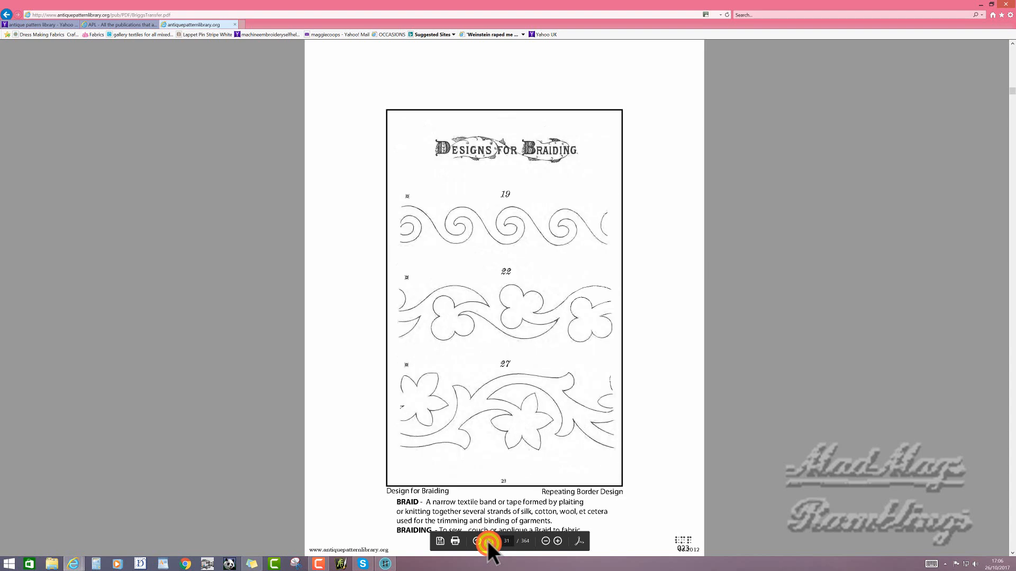
left_click(487, 542)
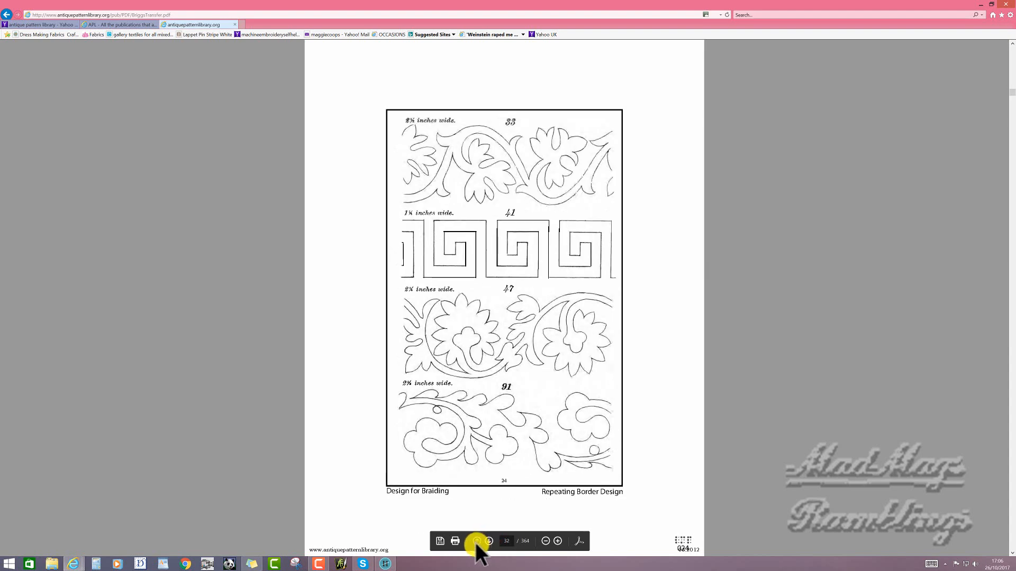
left_click(476, 542)
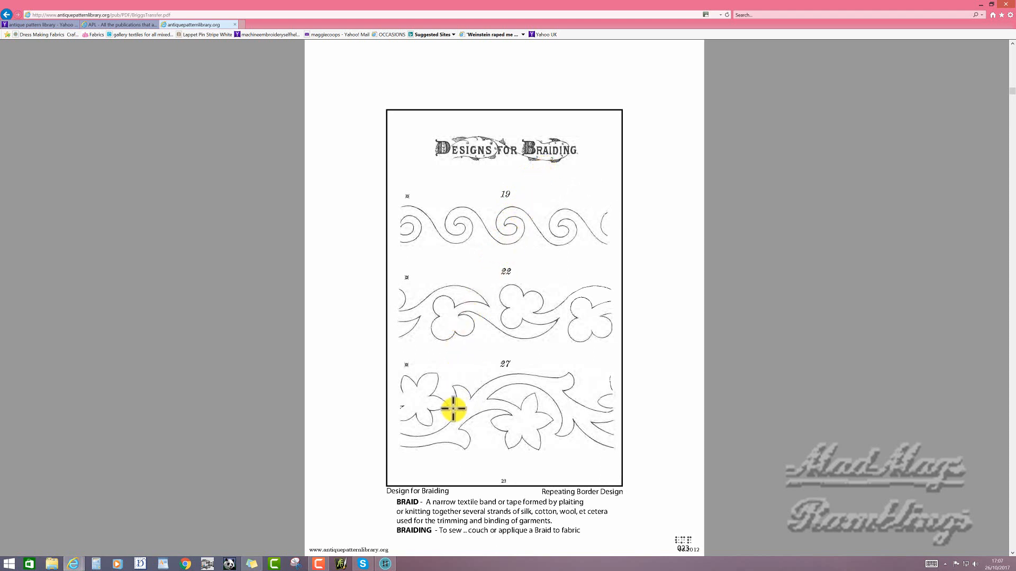
mouse_move(451, 543)
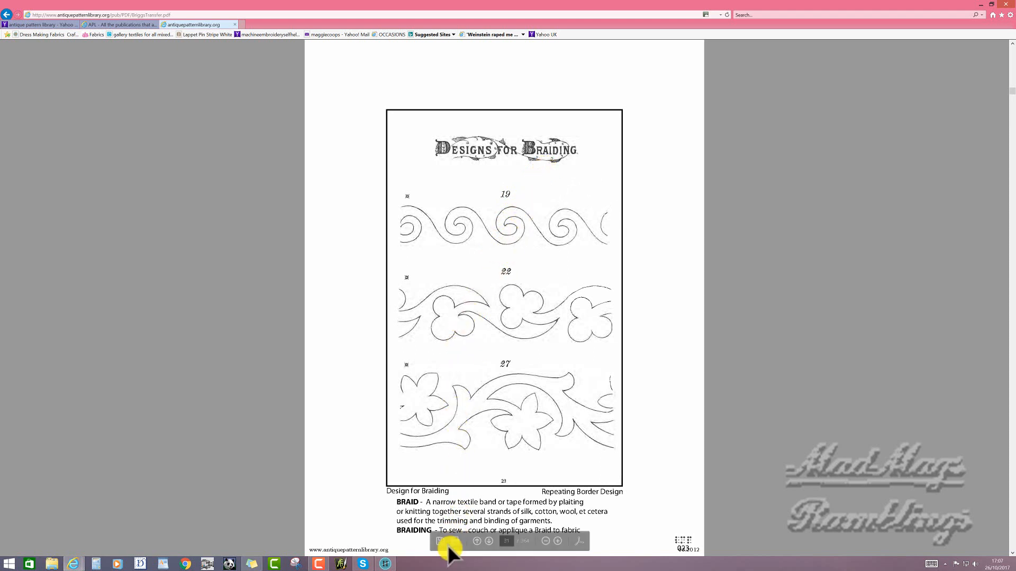
left_click(489, 541)
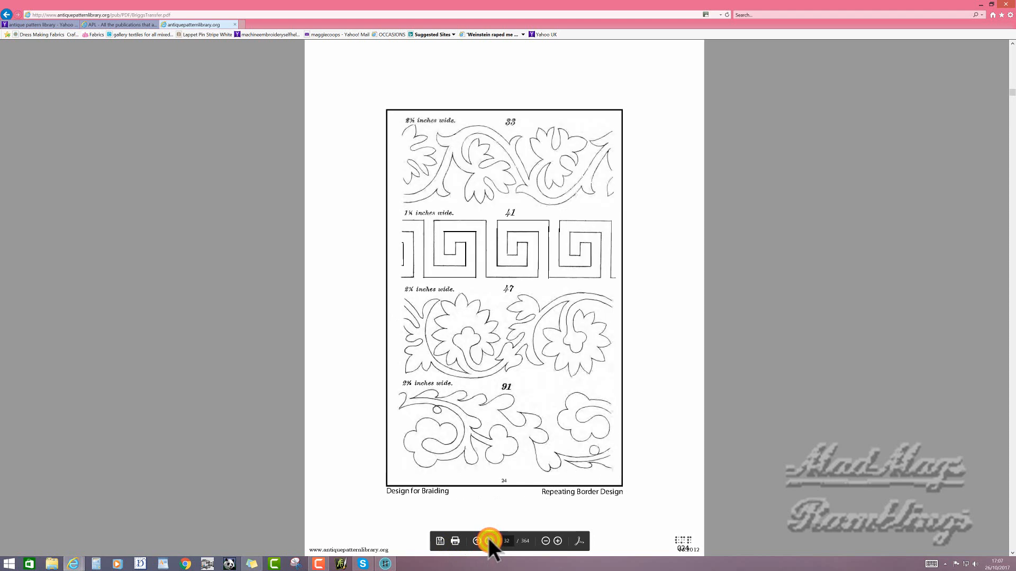
left_click(489, 541)
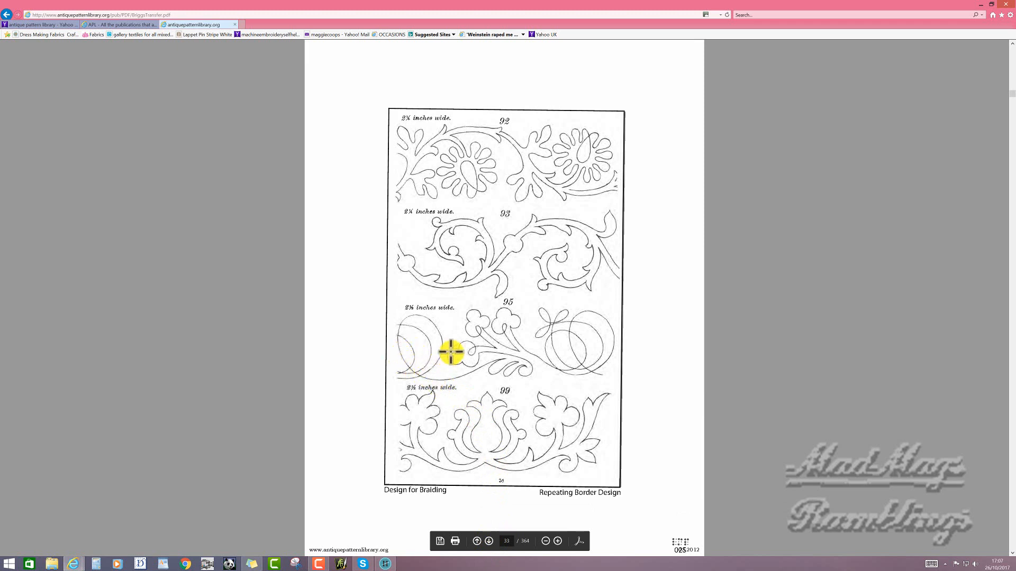
left_click(489, 540)
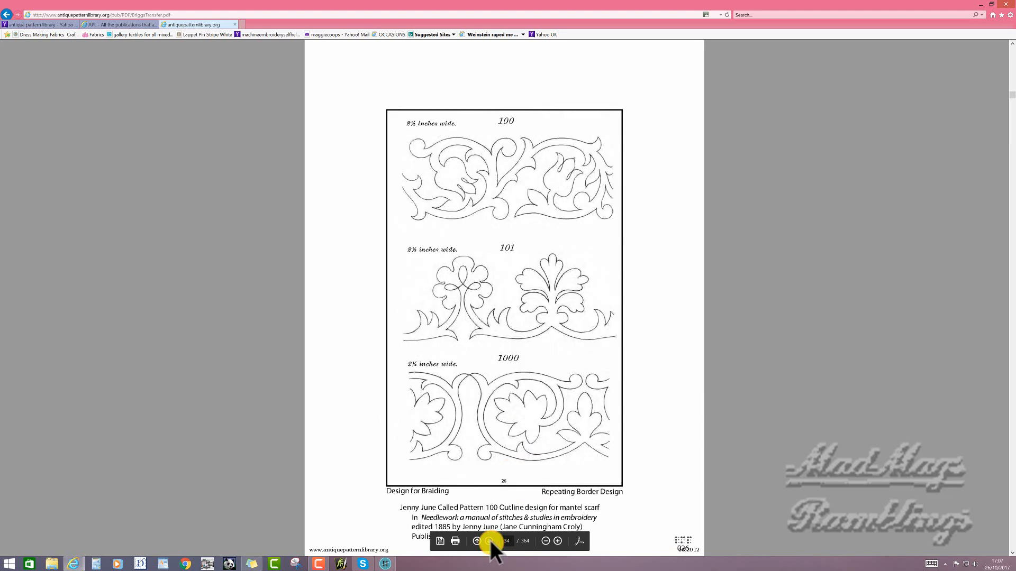
left_click(488, 540)
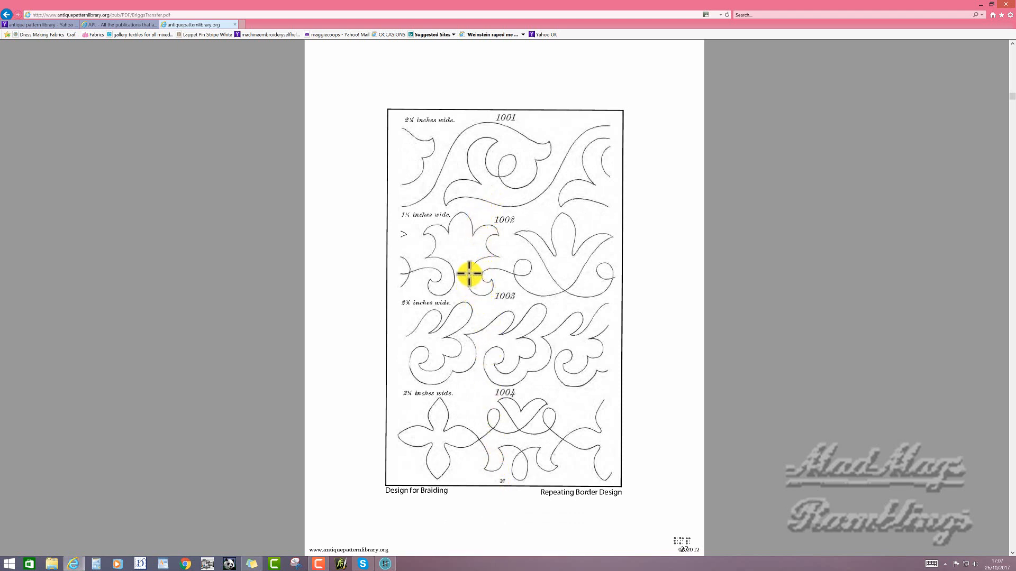
mouse_move(424, 531)
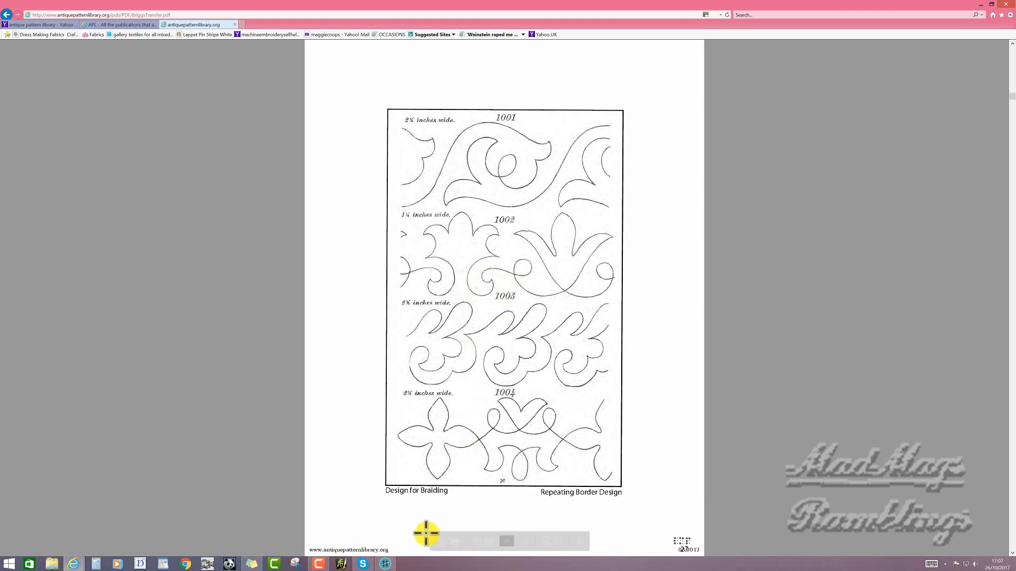
View the repeating floral borders for four-inch paper from No. 222 through No. 229.
left_click(489, 540)
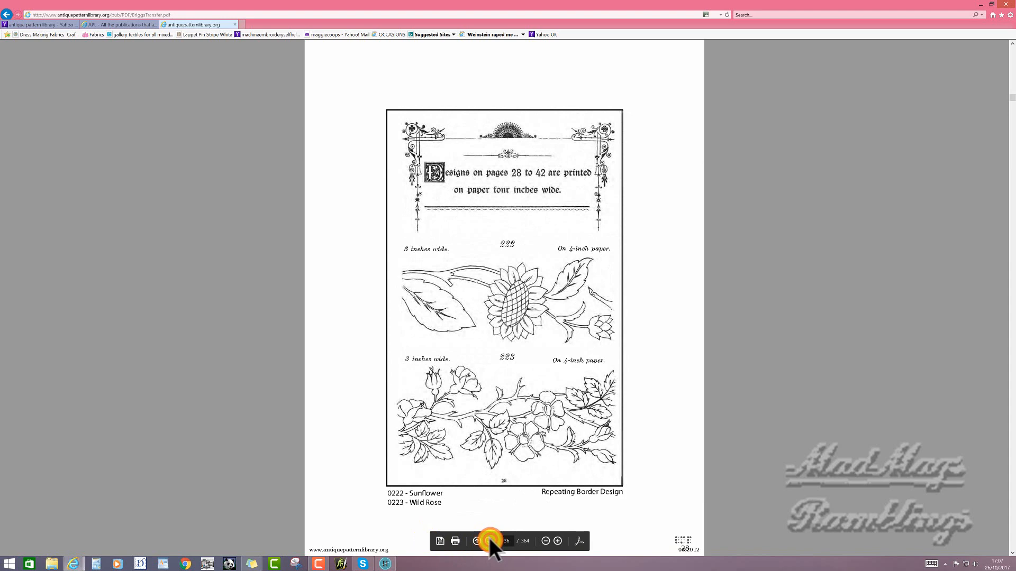
left_click(489, 540)
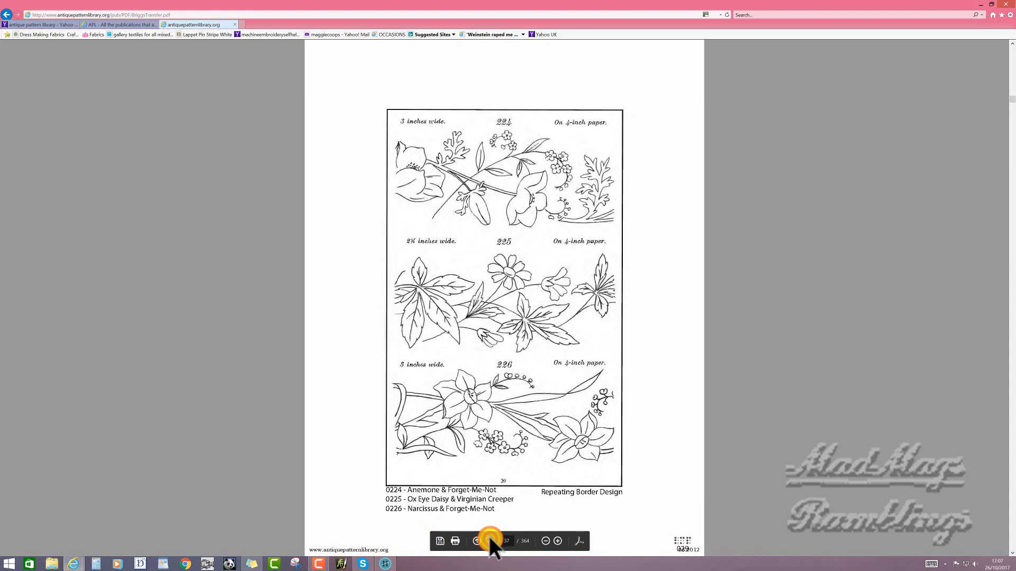
left_click(489, 540)
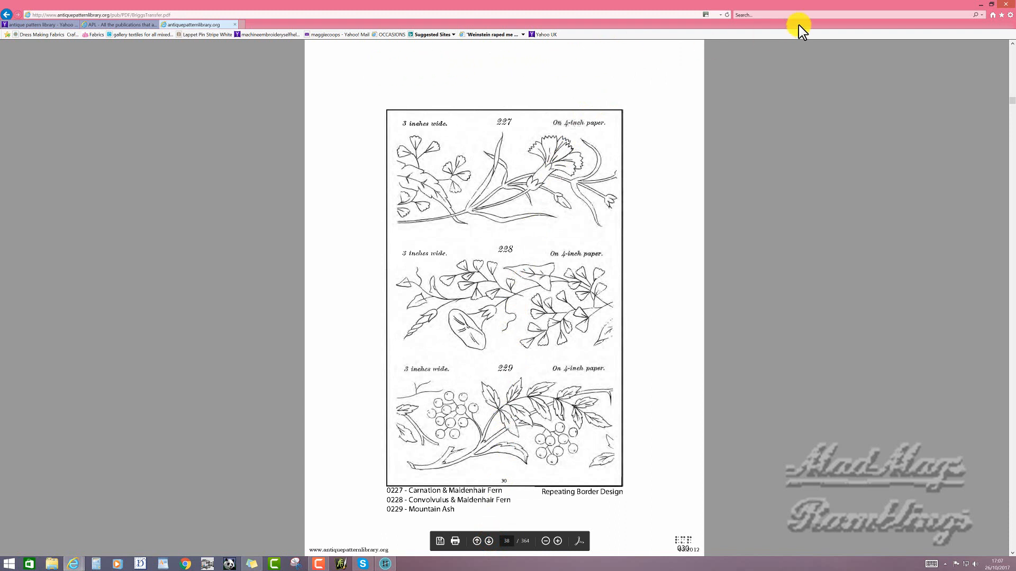
Close the web browser together with all its open tabs.
left_click(1005, 4)
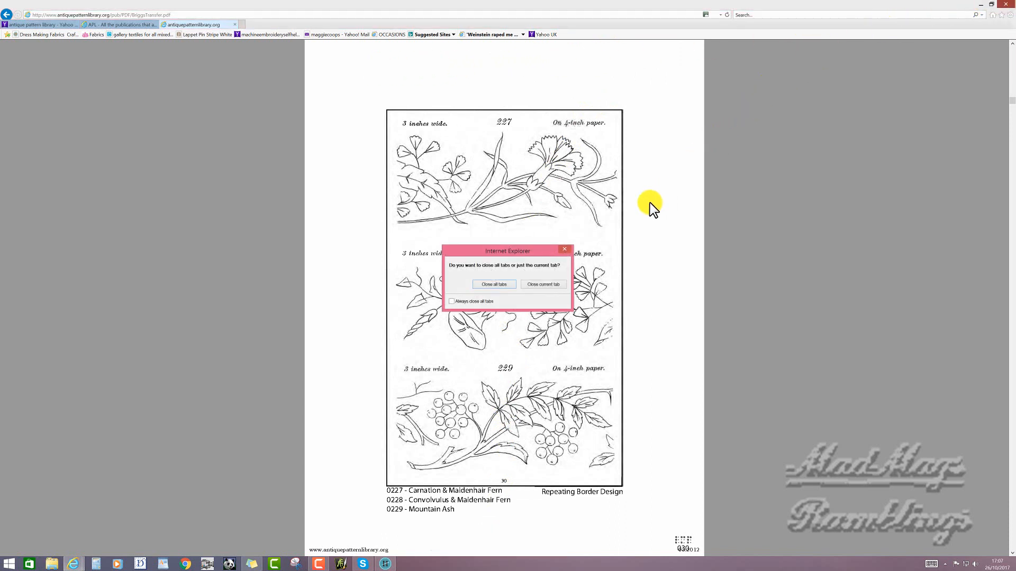
left_click(504, 286)
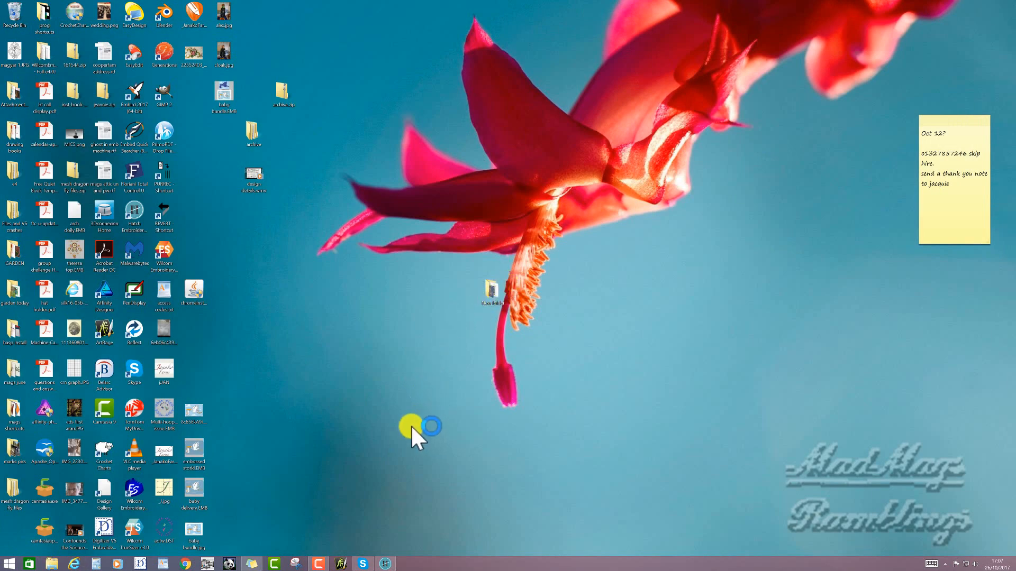
Switch to Hatch Embroidery Software and insert the artwork "carp cleaned.jpg" from the hatch designs folder.
left_click(385, 564)
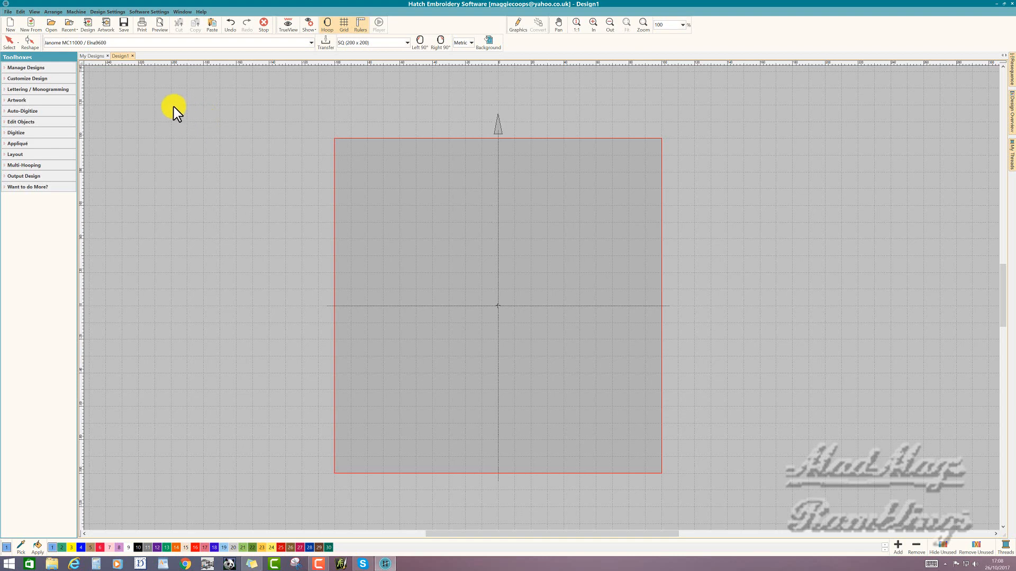
left_click(106, 23)
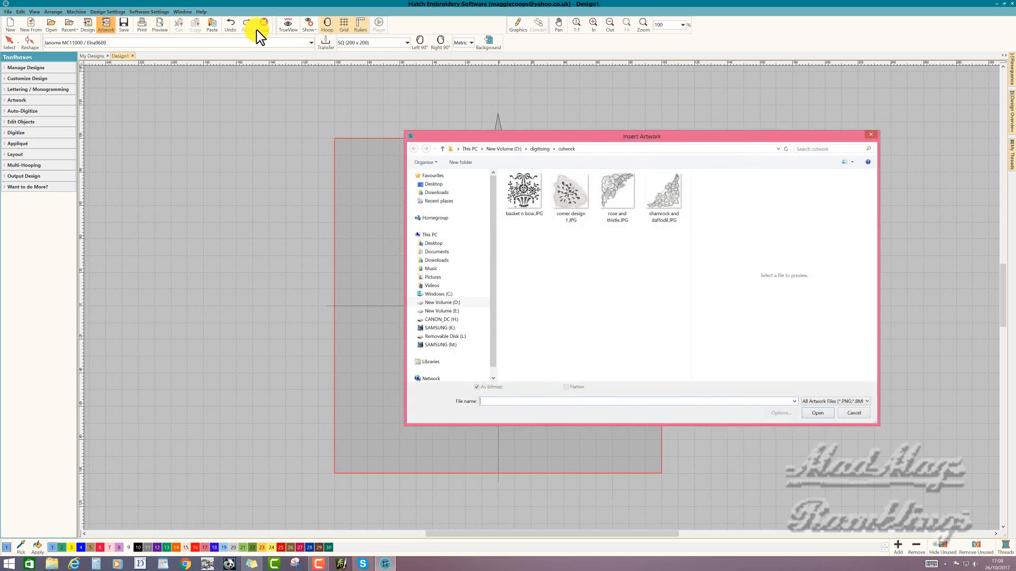
left_click(538, 149)
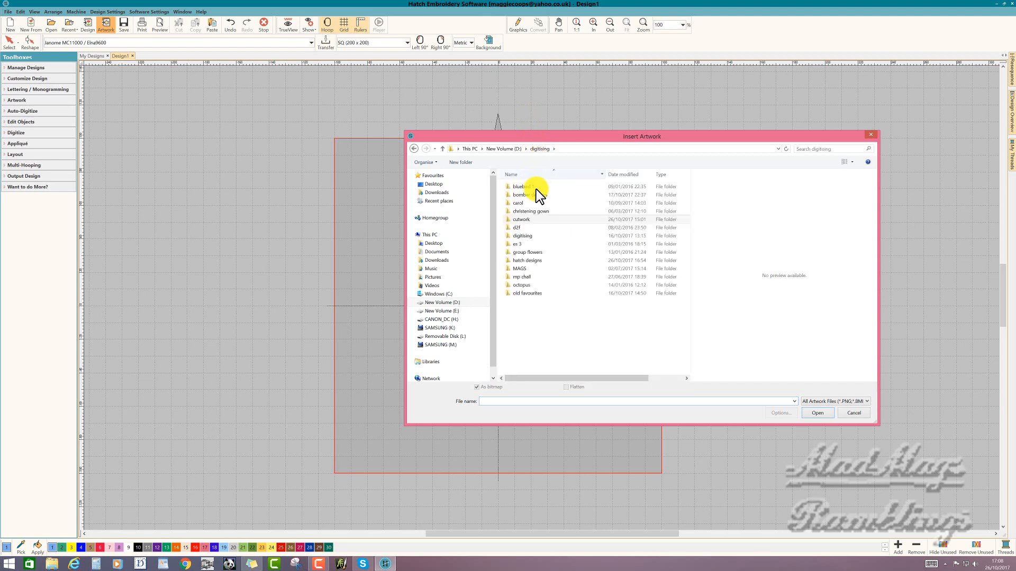
double_click(537, 259)
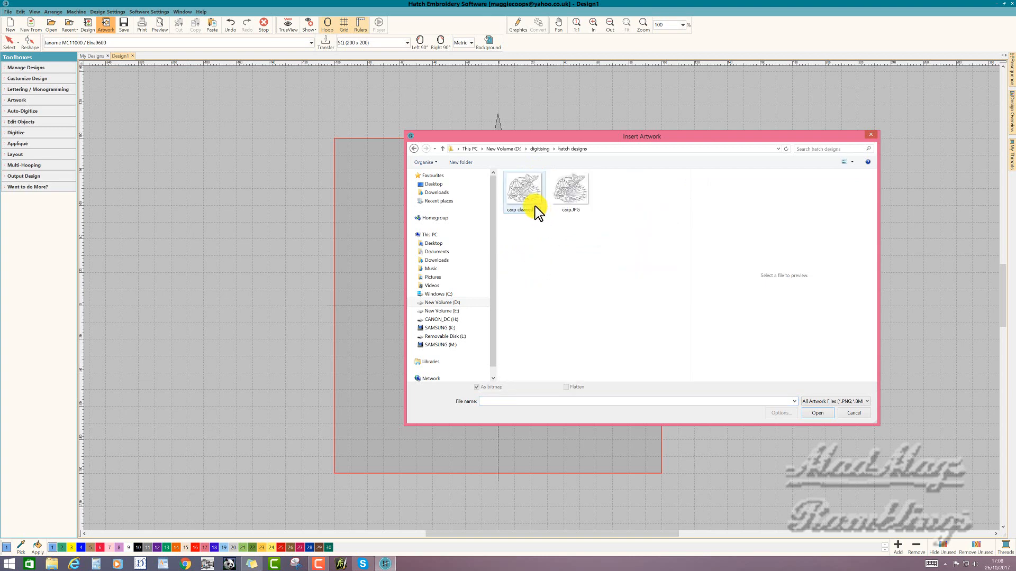
left_click(537, 202)
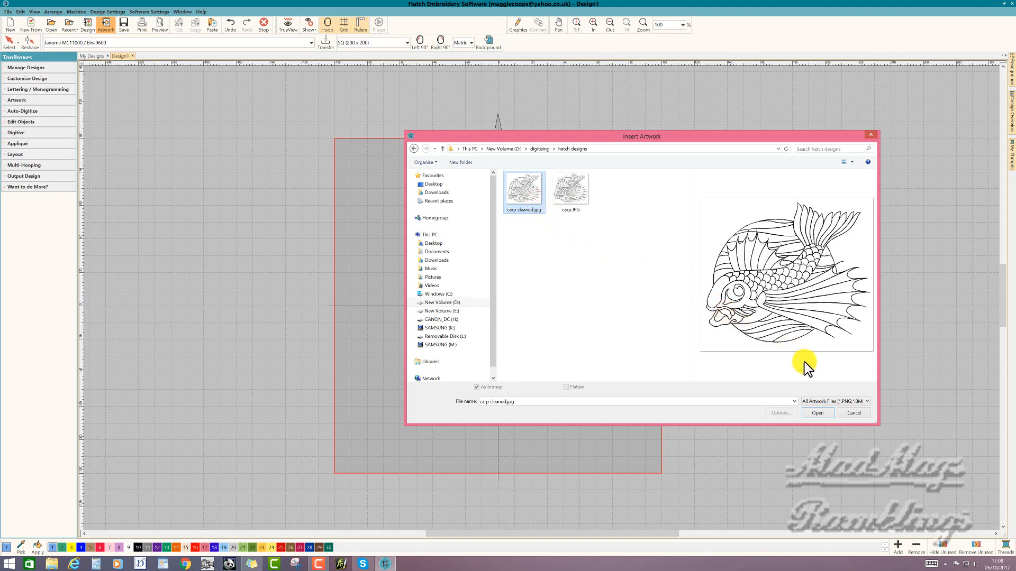
left_click(827, 414)
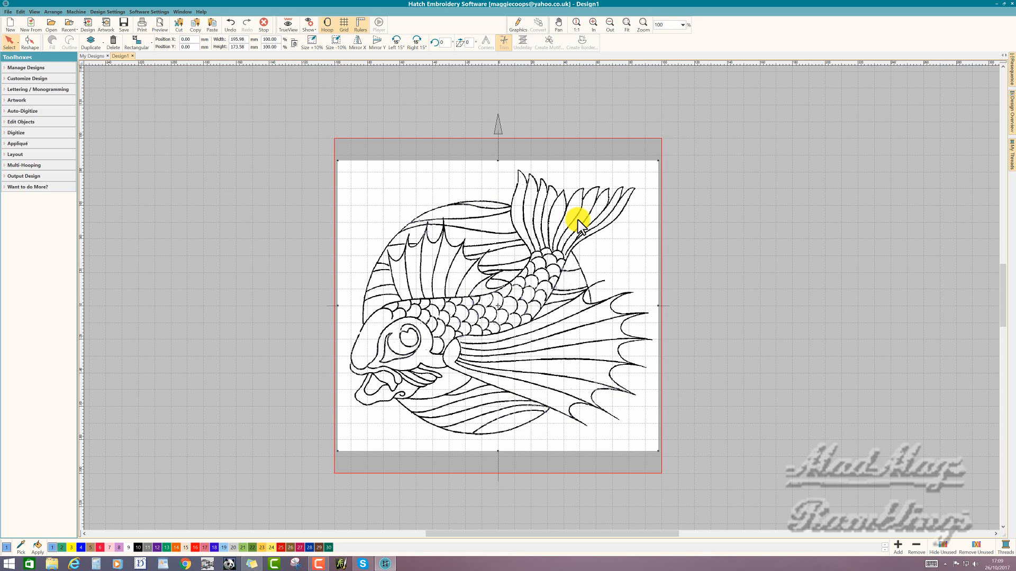
Lock the inserted carp artwork in place and check that it cannot be selected.
right_click(431, 179)
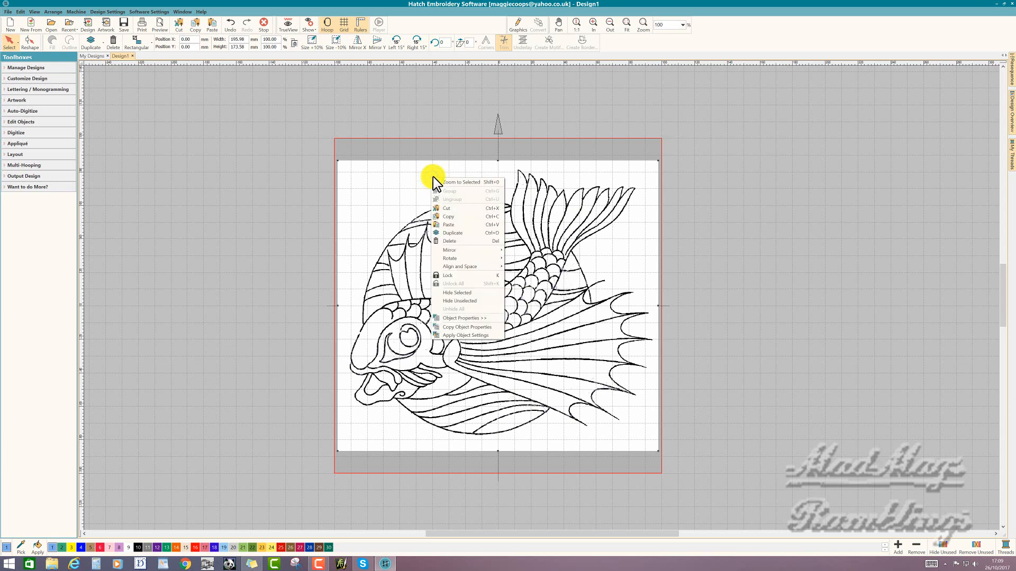
left_click(455, 274)
left_click(471, 226)
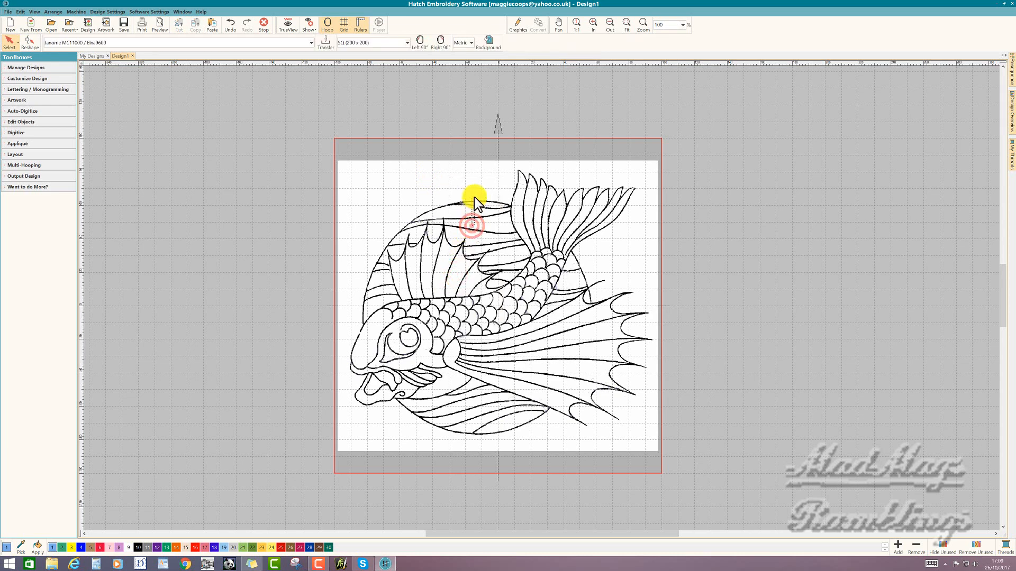
left_click(494, 222)
left_click(420, 195)
Set both the horizontal and vertical grid spacing to 2.00 mm.
right_click(346, 26)
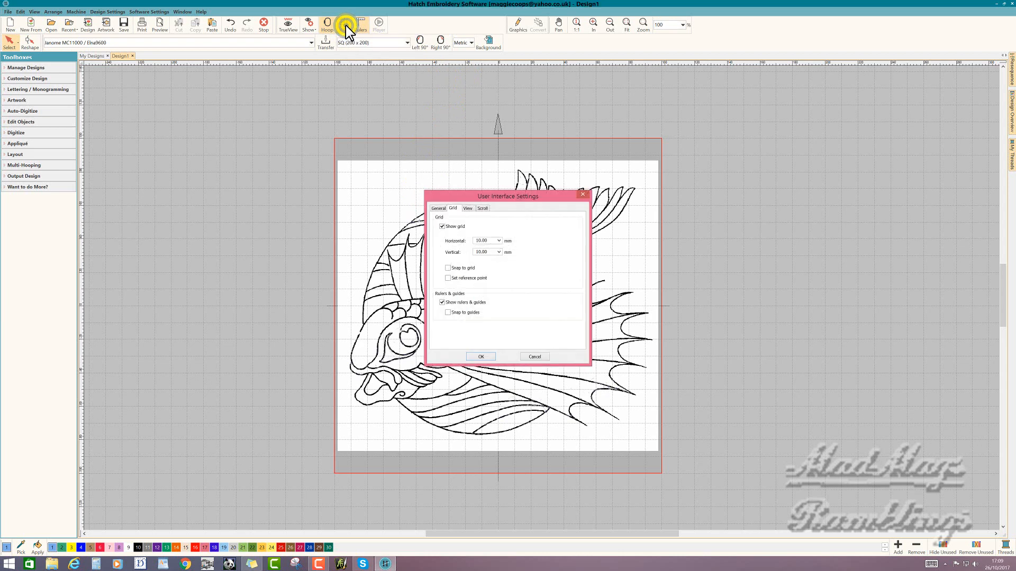
double_click(487, 241)
type("2")
double_click(490, 252)
type("2.")
left_click(488, 358)
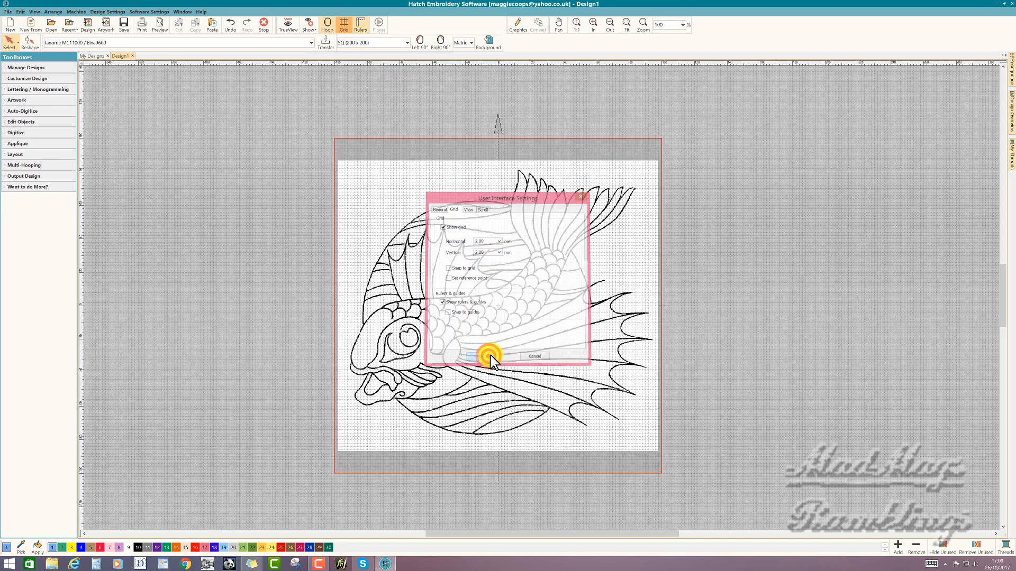
Toggle automatic fabric compensation for the design and accept the Auto Fabric settings.
left_click(113, 11)
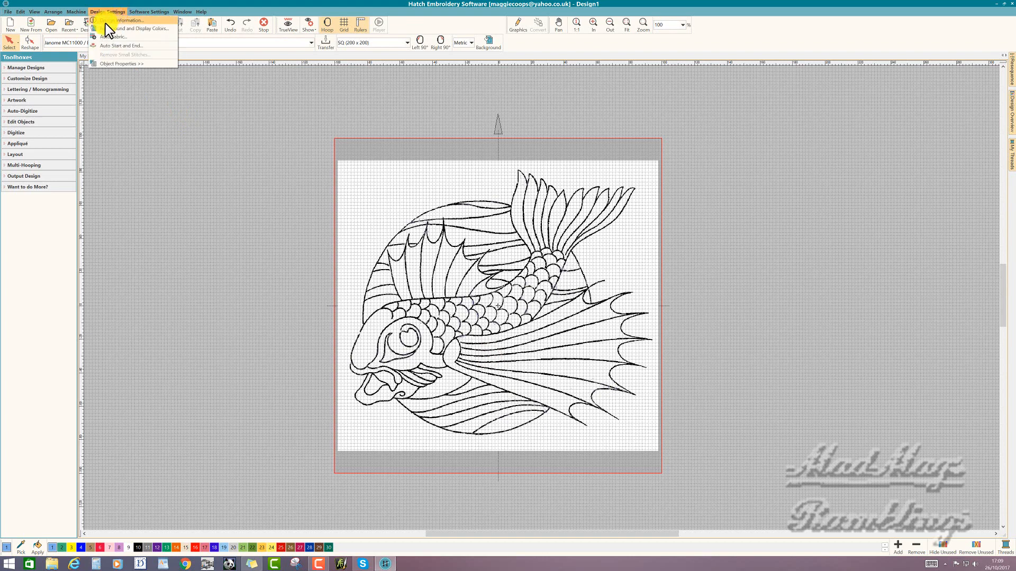
left_click(114, 36)
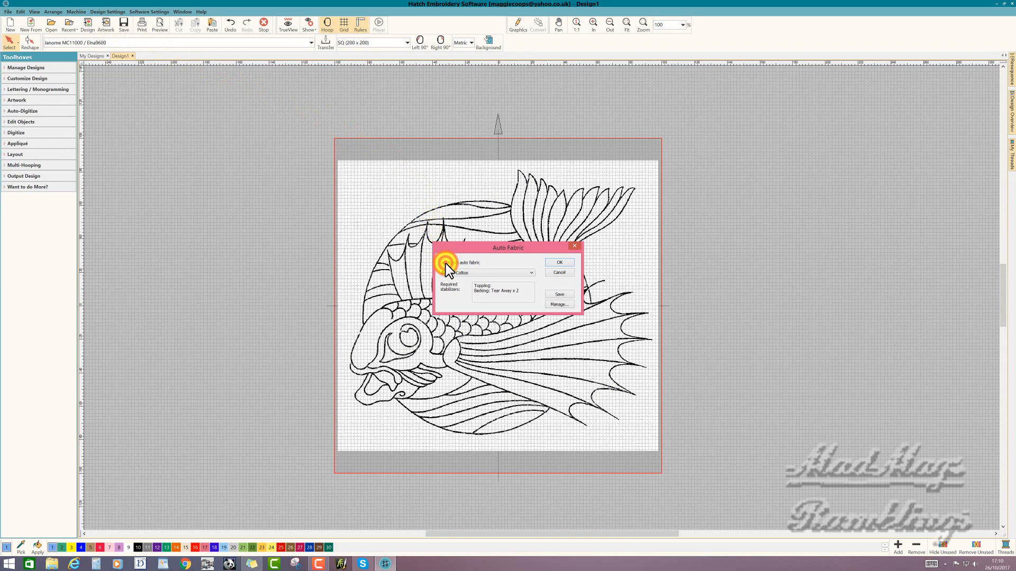
left_click(563, 262)
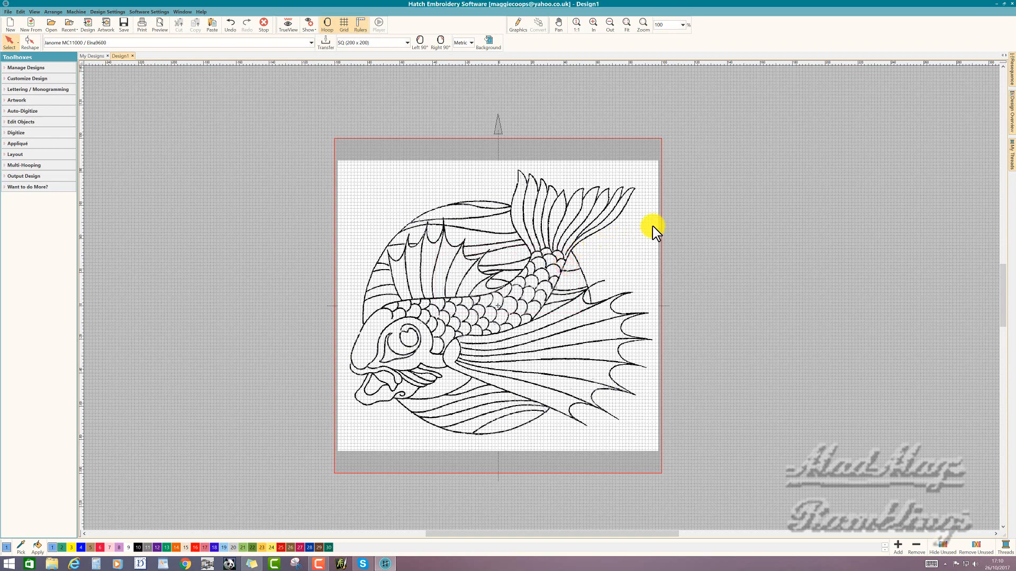
Show the object properties and turn off variable run length for the Single outline stitch.
right_click(748, 195)
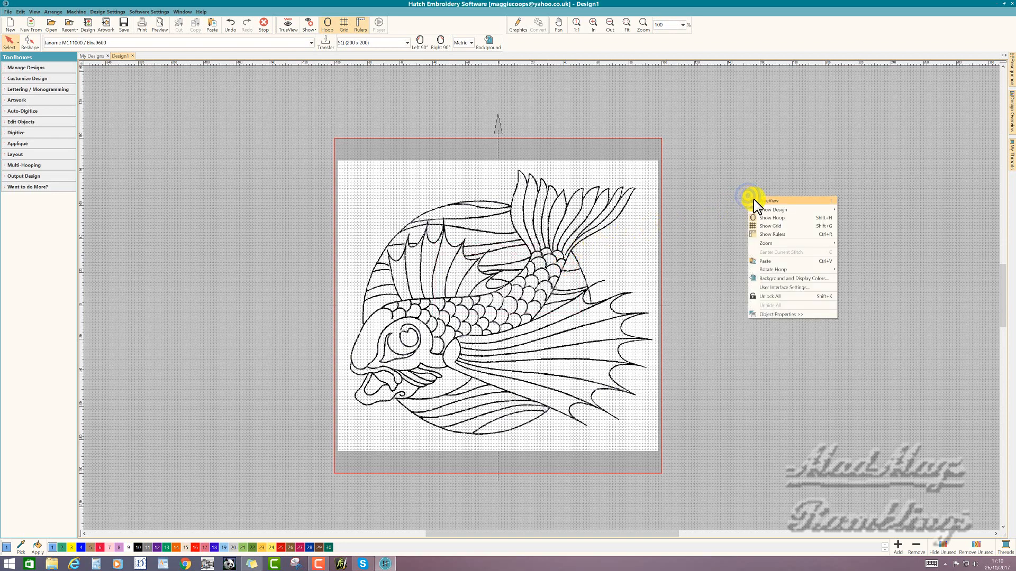
left_click(782, 314)
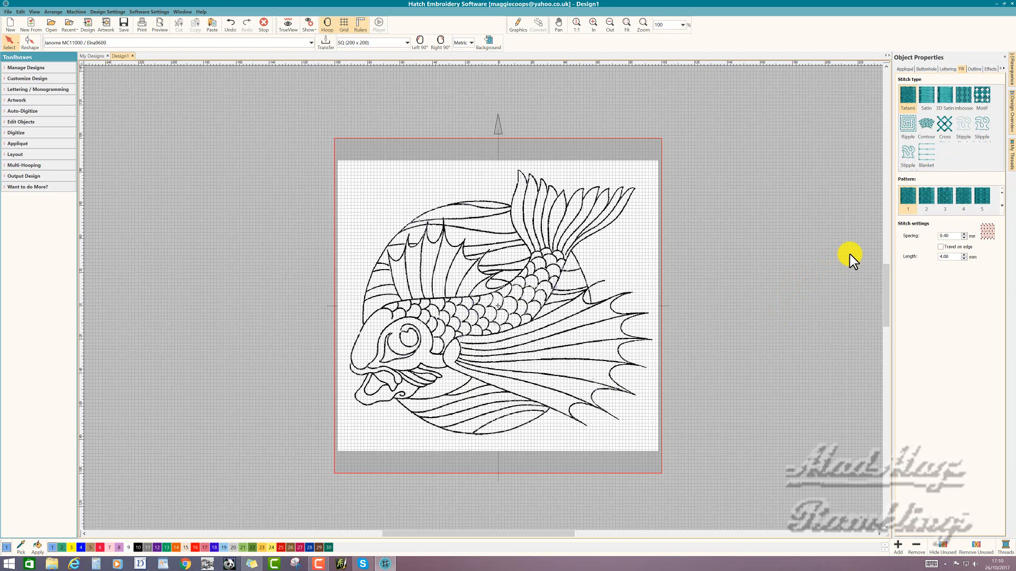
left_click(976, 69)
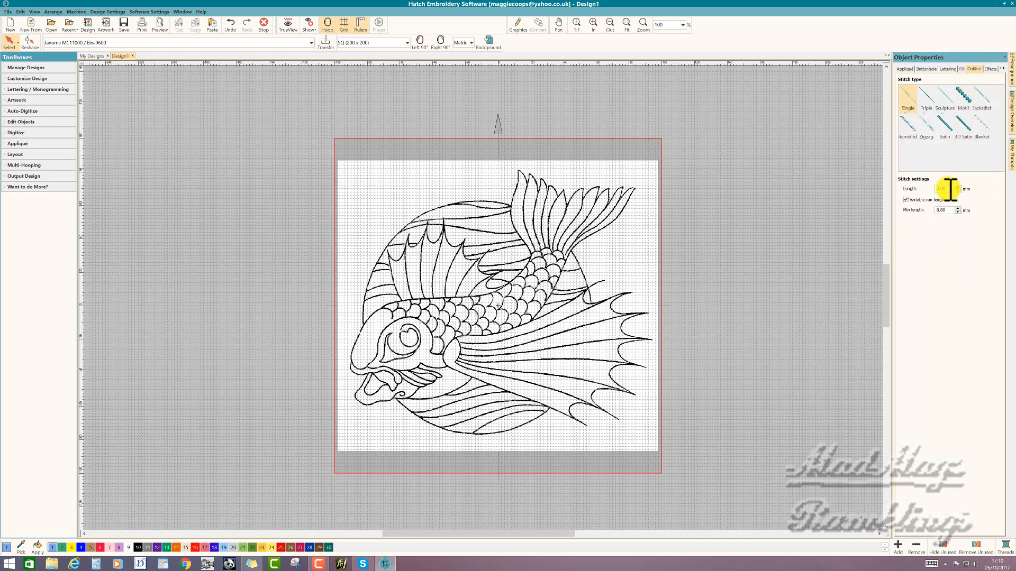
left_click_drag(950, 190, 936, 191)
left_click(906, 201)
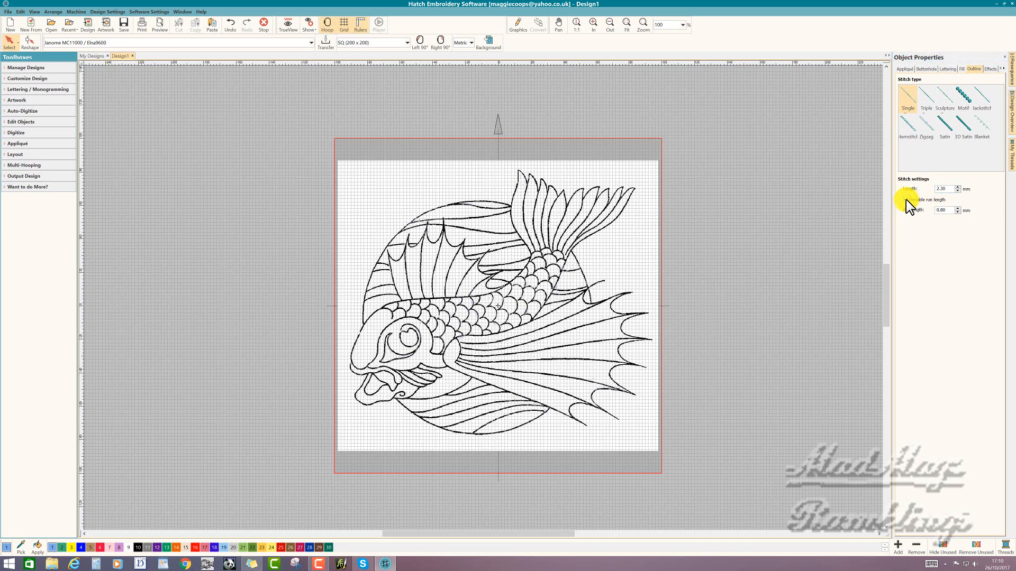
left_click(905, 199)
Digitize an open shape along the circle's upper arc up to the carp's tail, about 62 mm wide and 13 mm high.
left_click(20, 134)
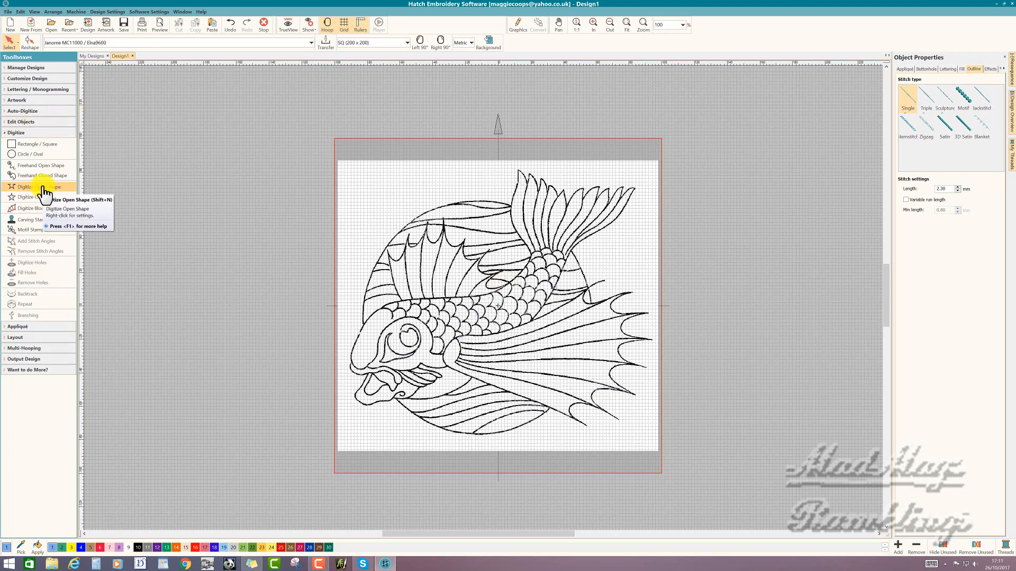
left_click(42, 187)
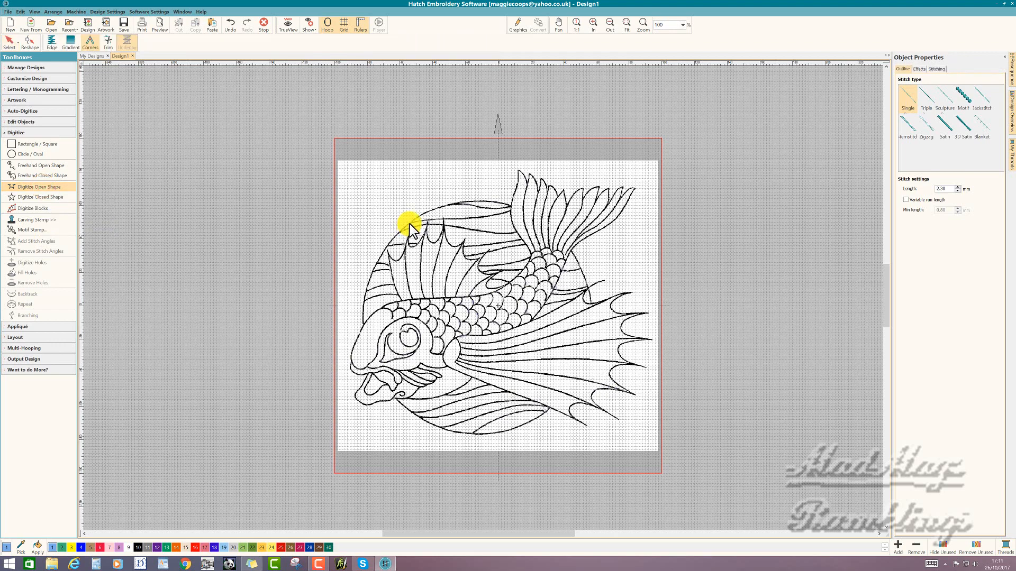
scroll(409, 223, "up", 1)
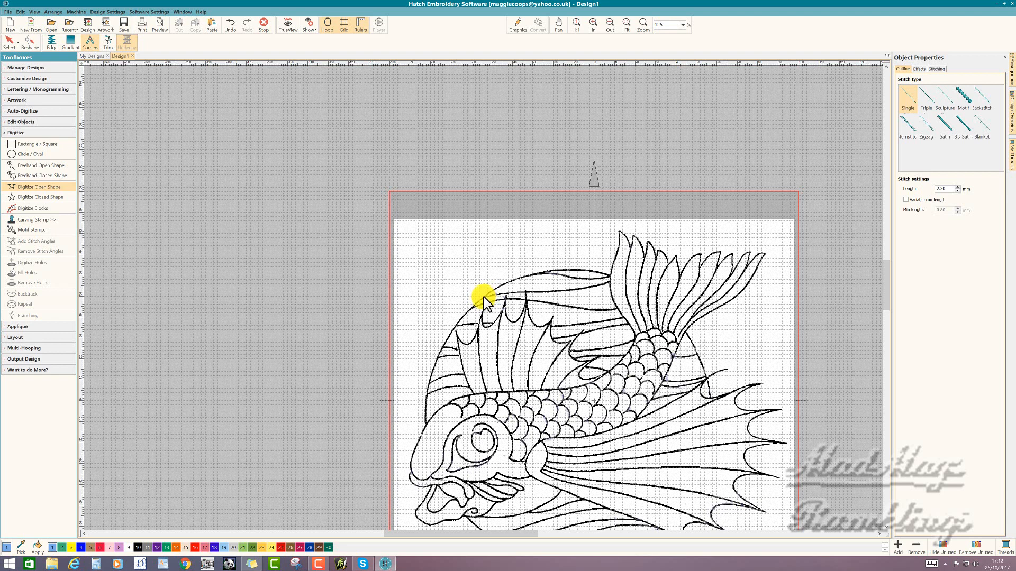
left_click(510, 281)
left_click(541, 272)
left_click(562, 269)
left_click(610, 276)
key("Return")
left_click(10, 41)
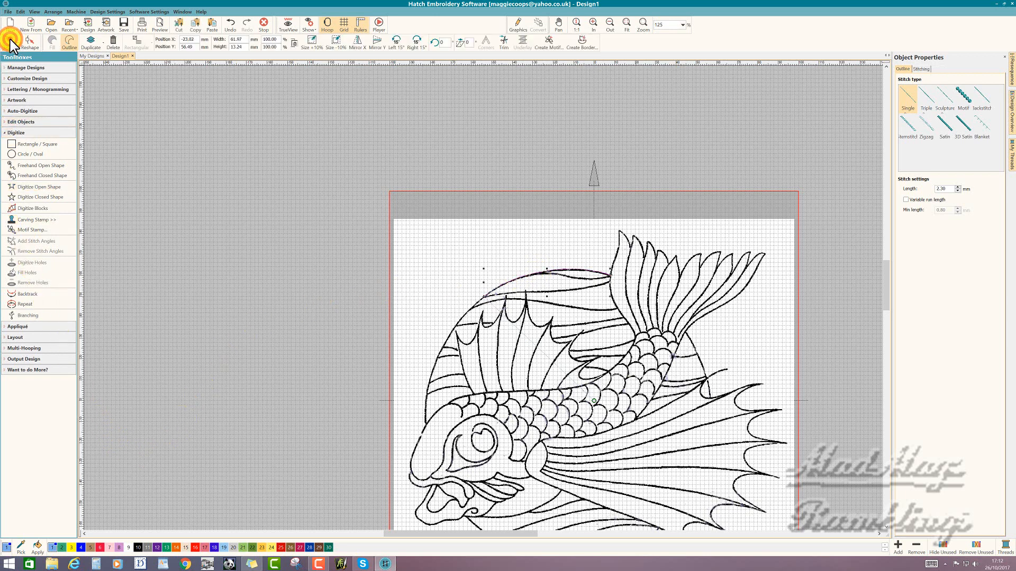
Recolour the digitized arc red, deselect it, and make red the current thread colour.
left_click(100, 547)
left_click(396, 398)
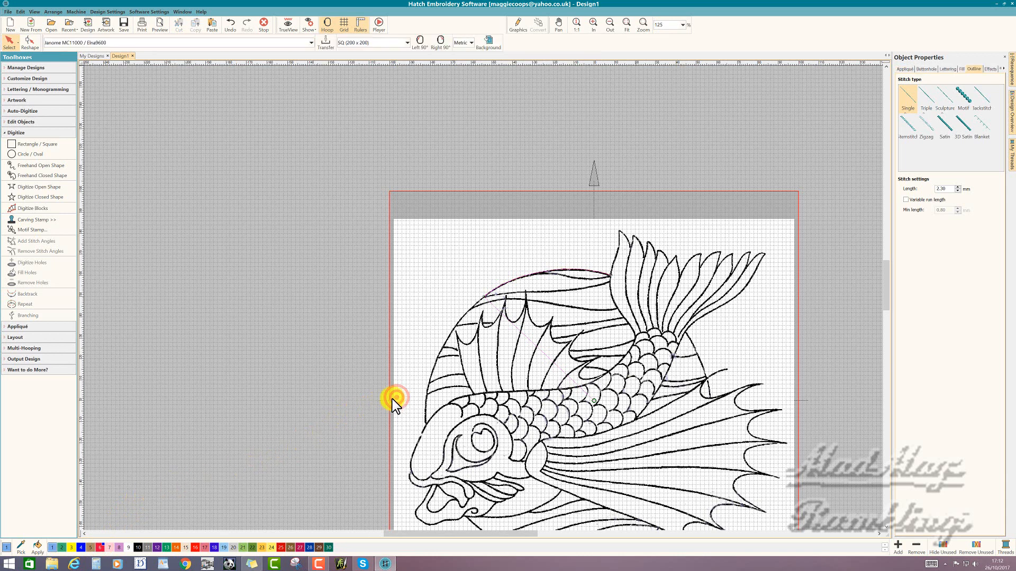
left_click(101, 548)
Digitize an open shape along the wavy line just beneath the upper arc, ending at the tail.
scroll(531, 407, "up", 2)
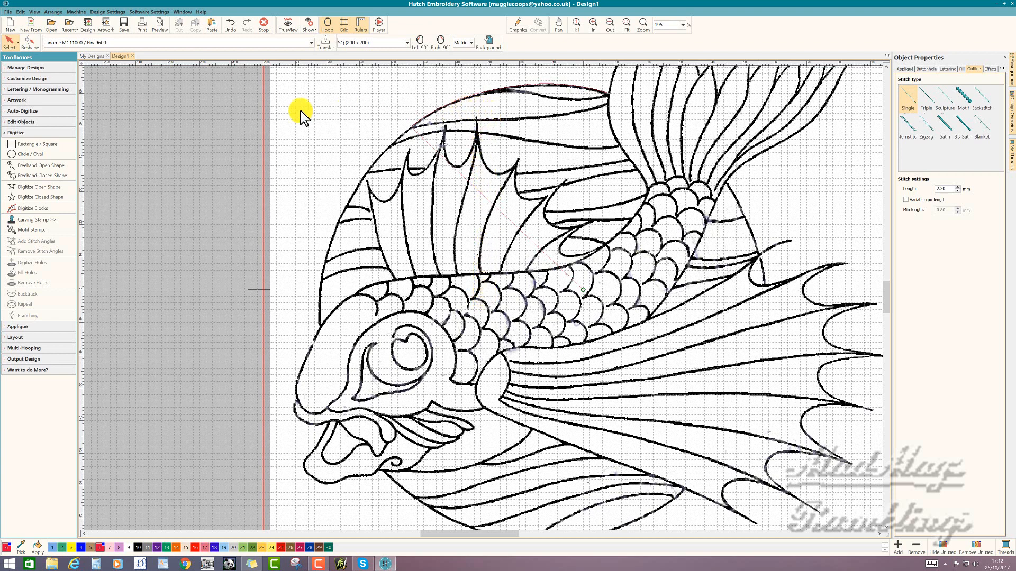
left_click(42, 188)
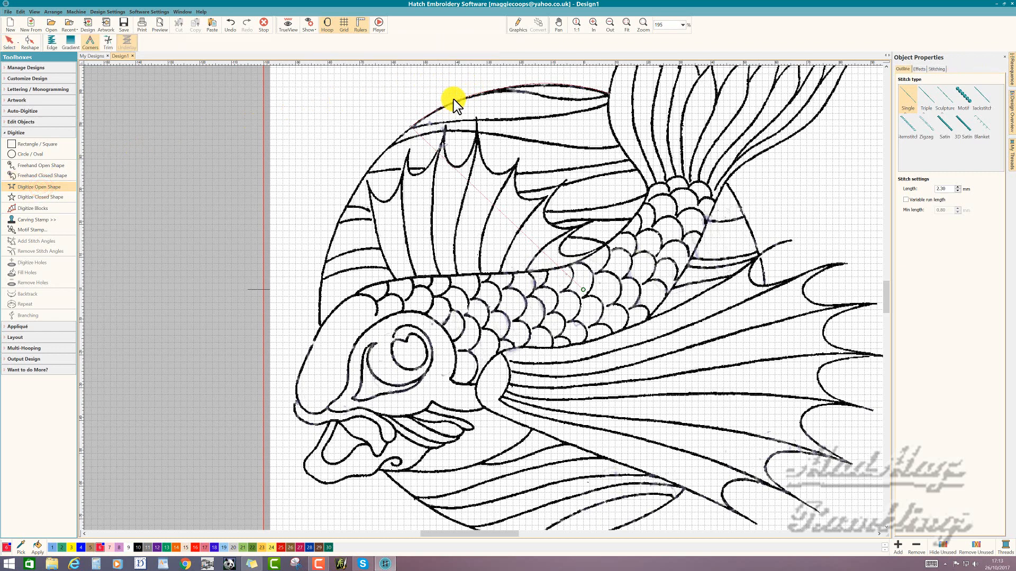
scroll(457, 100, "up", 1)
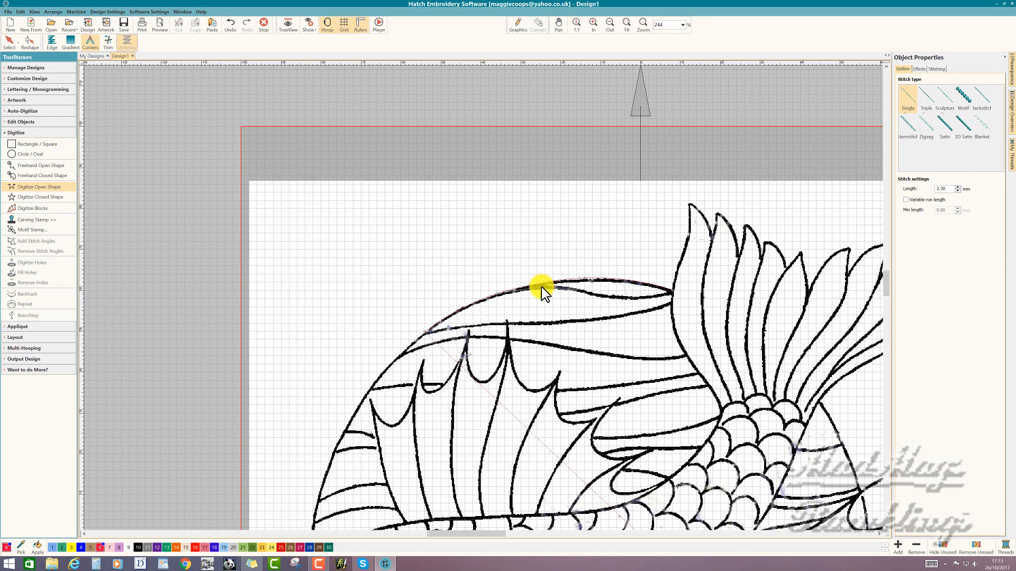
left_click(584, 291)
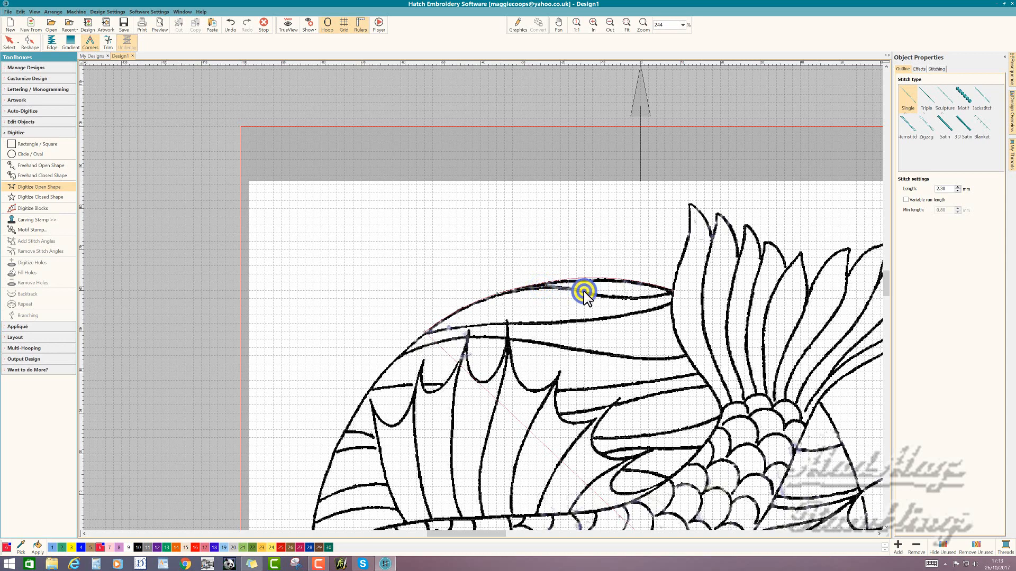
left_click(633, 299)
right_click(671, 293)
Trace the second line below the arc from the tail back to the circle's edge as an open shape.
left_click(624, 316)
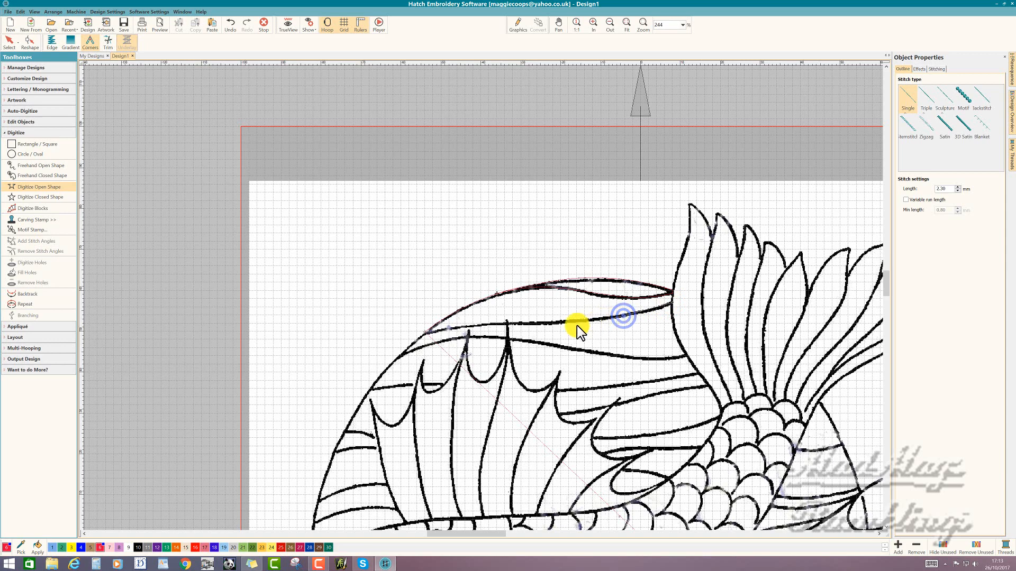
left_click(532, 324)
left_click(475, 326)
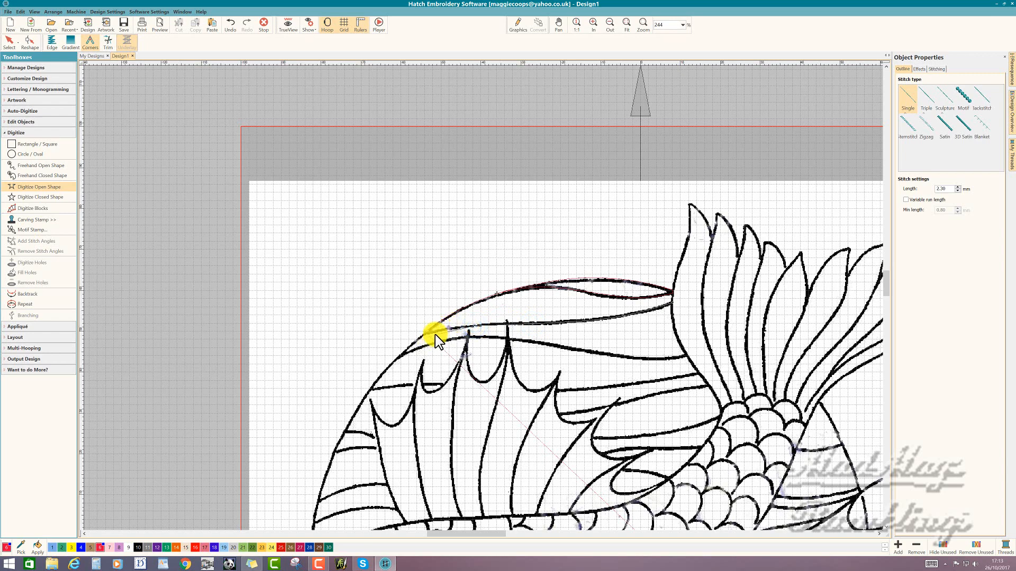
left_click(437, 331)
key("Return")
Digitize the circle's outer edge beside the dorsal fin, following it down to where it meets the carp's head.
left_click(415, 342)
left_click(401, 358)
left_click(353, 416)
left_click(334, 452)
left_click(318, 501)
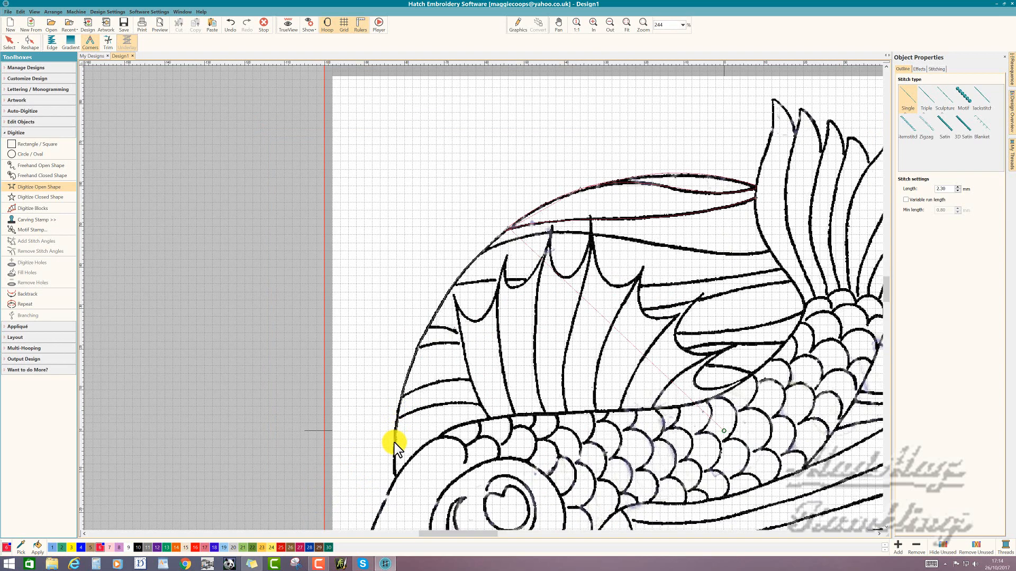
left_click(396, 478)
Digitize the two lowest curved stripes between the circle's edge and the dorsal fin.
left_click(397, 419)
right_click(427, 405)
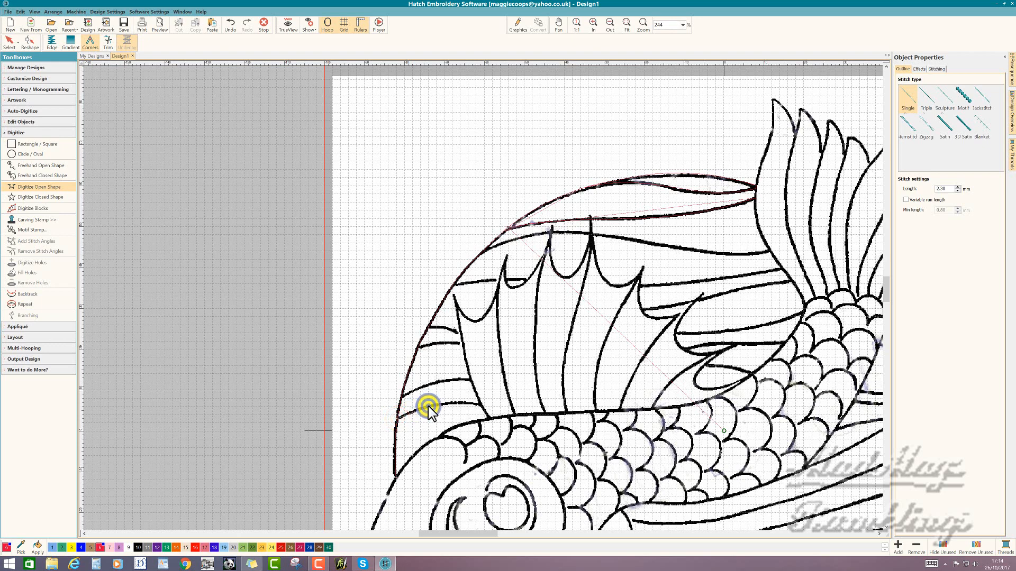
right_click(459, 404)
key("Return")
right_click(431, 383)
right_click(471, 380)
Digitize the next two stripes higher up beside the dorsal fin, and the fin's front edge down to the body.
left_click(462, 344)
right_click(446, 328)
left_click(480, 406)
key("Return")
Enable dimmed artwork in the user interface's view settings.
left_click(158, 10)
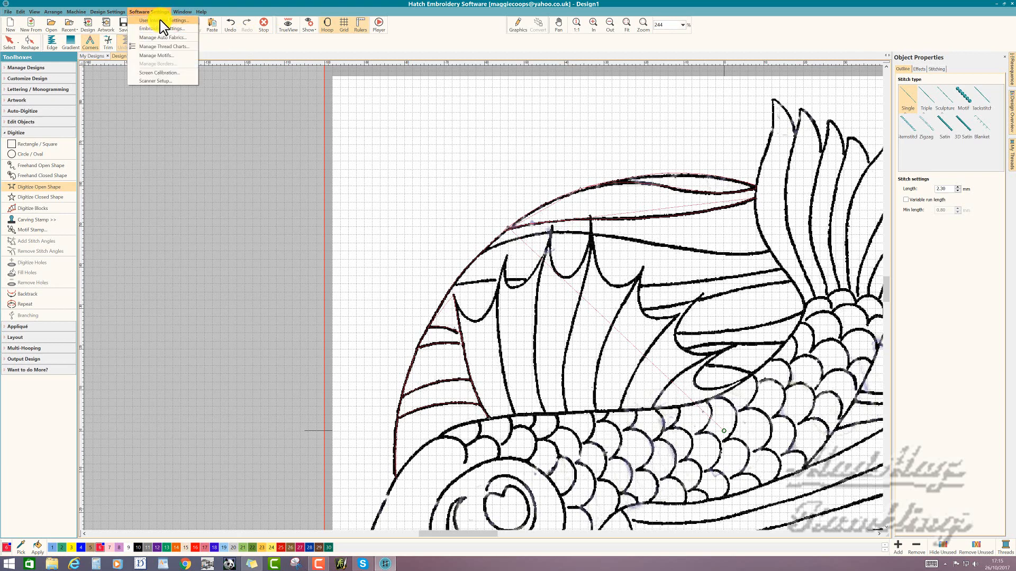
left_click(160, 20)
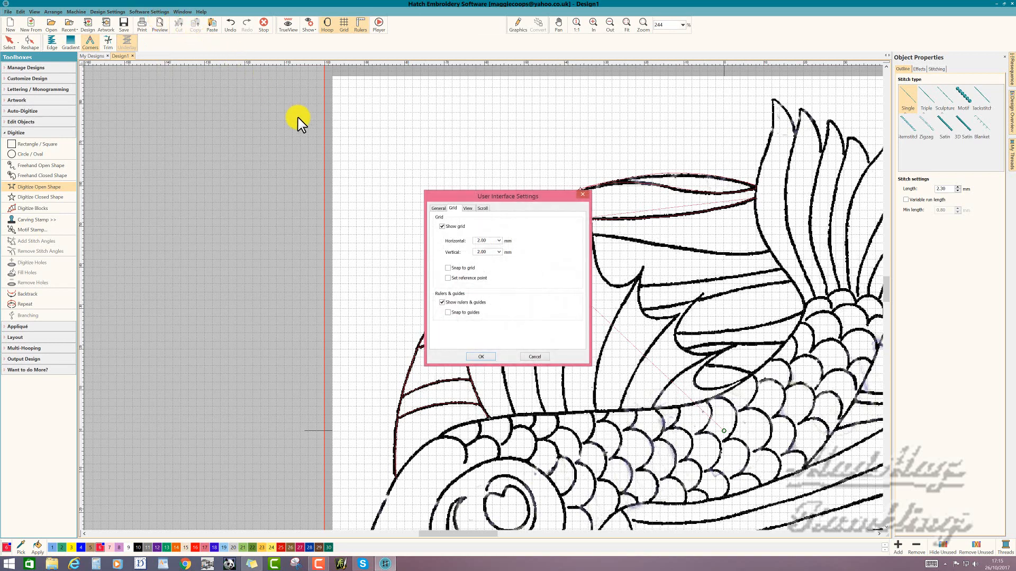
left_click(468, 207)
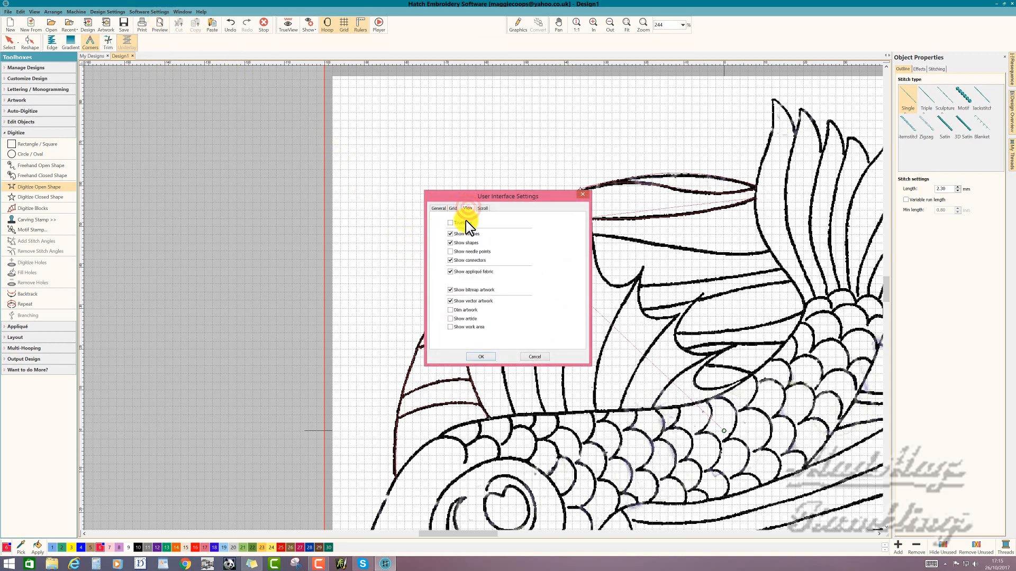
left_click(449, 310)
left_click(480, 354)
left_click(484, 357)
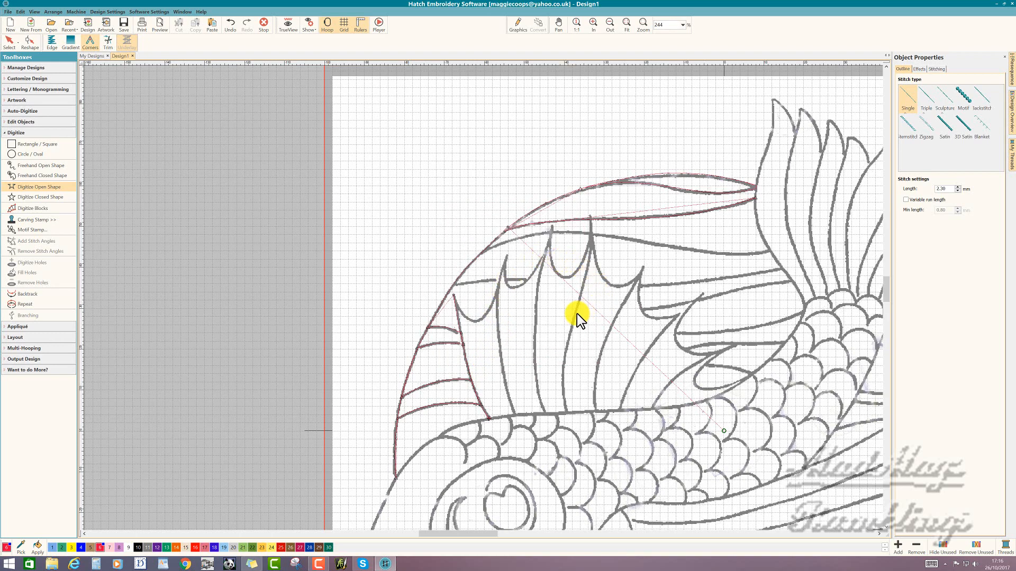
Digitize the remaining stripe and the dorsal fin's first scalloped section with its rib, and display the stitching in TrueView.
left_click(499, 279)
left_click(499, 278)
right_click(497, 338)
left_click(286, 22)
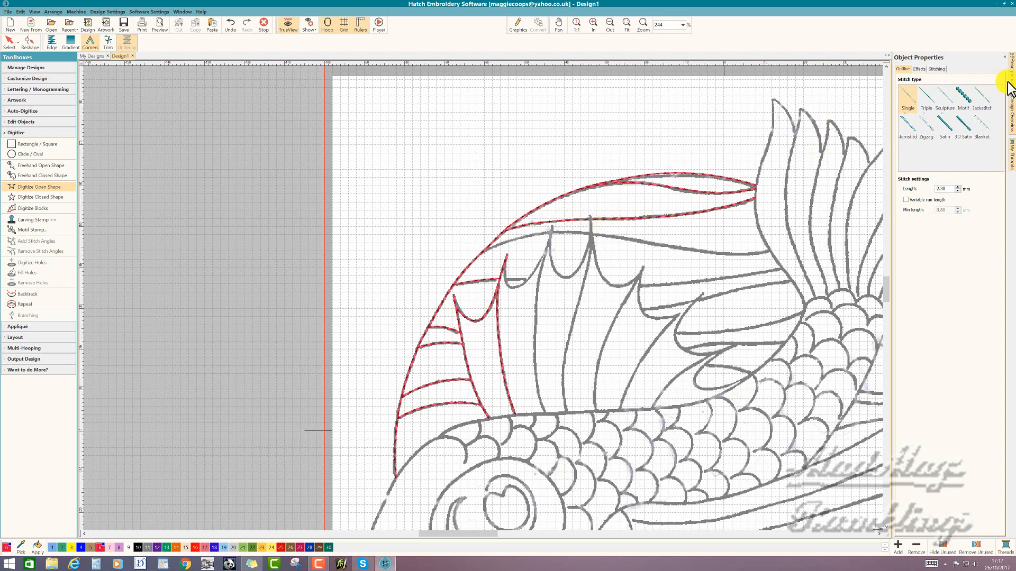
Show the object sequence list and select the first few outlines one after another to review their stitching order.
mouse_move(1011, 80)
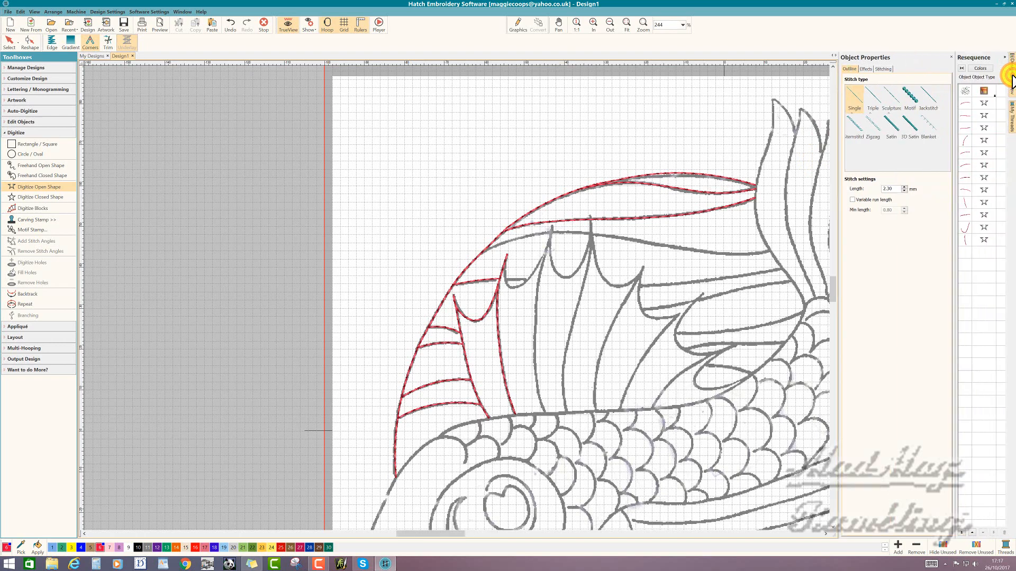
left_click(967, 103)
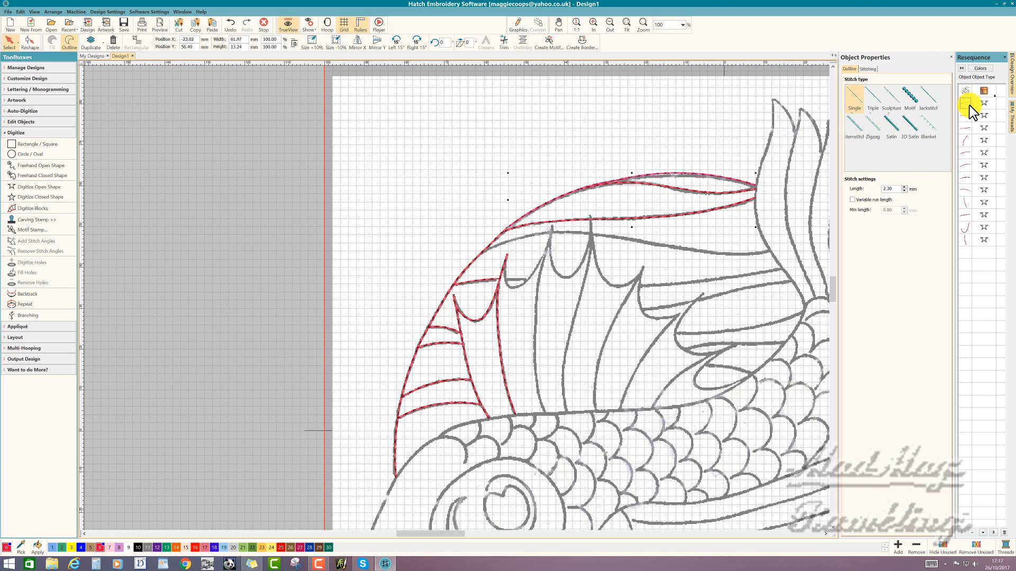
left_click(968, 115)
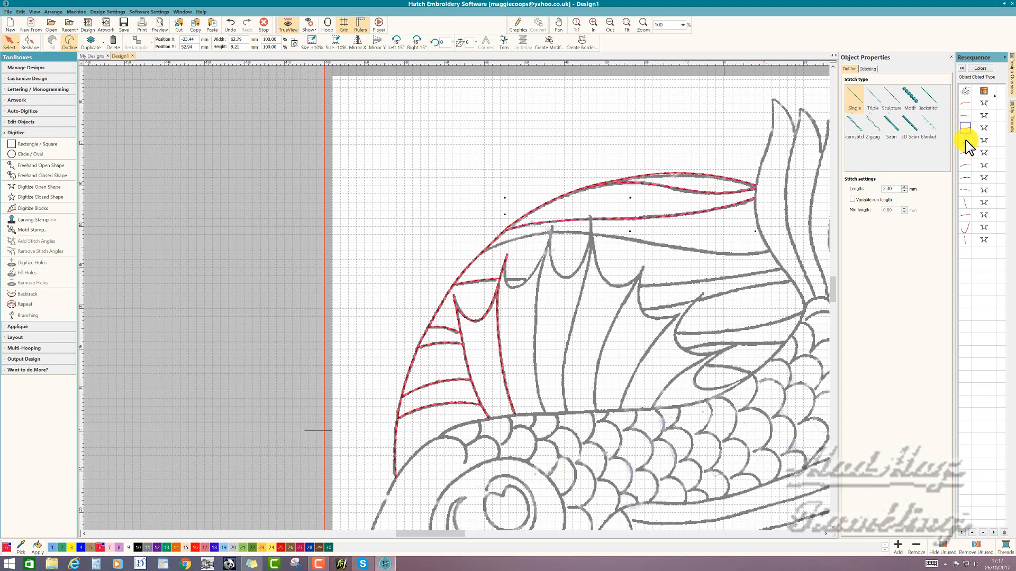
left_click(966, 140)
left_click(964, 153)
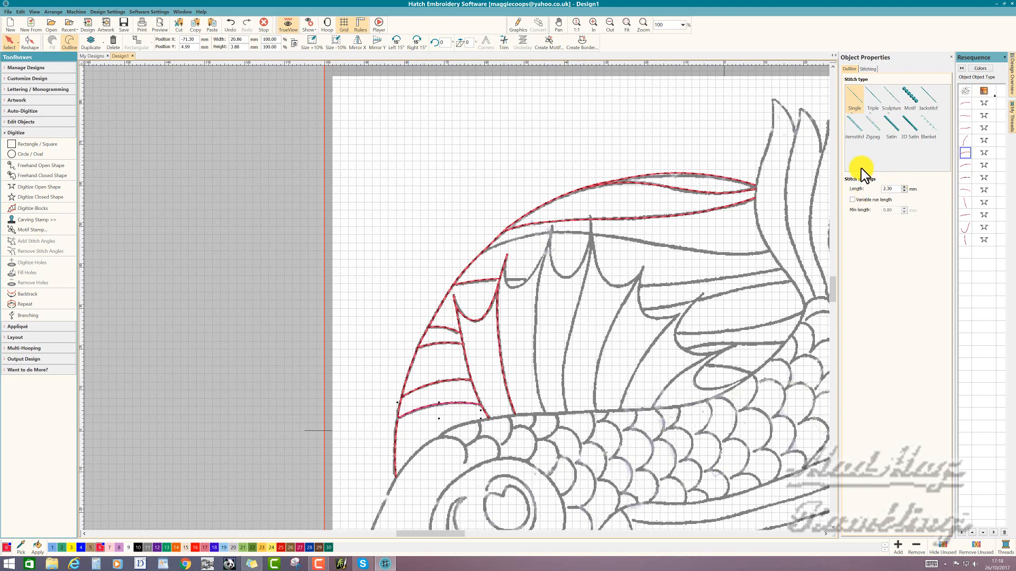
Turn off TrueView to examine the travel lines between the digitized outlines, and clear the object selection.
left_click(291, 21)
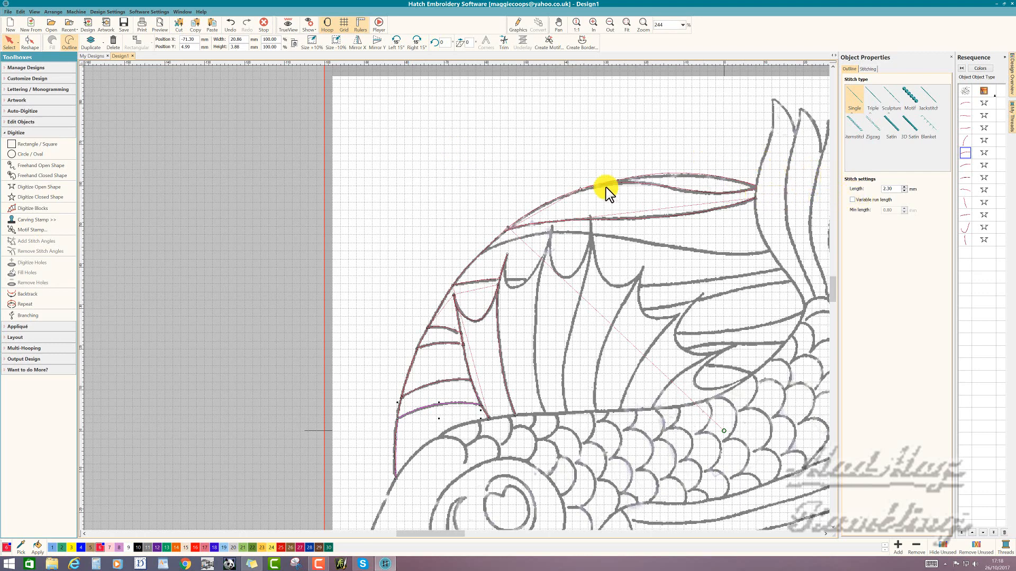
left_click(474, 172)
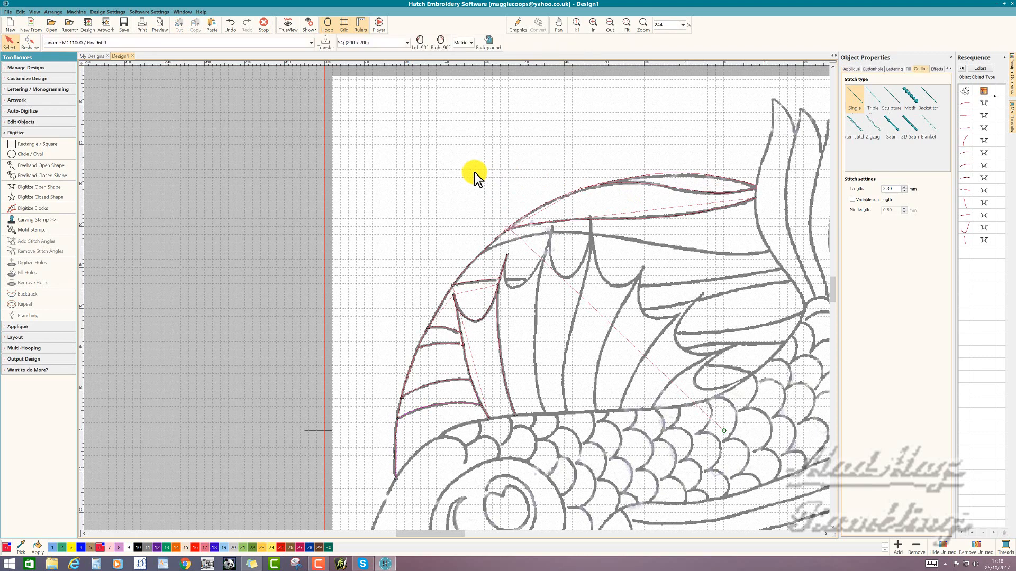